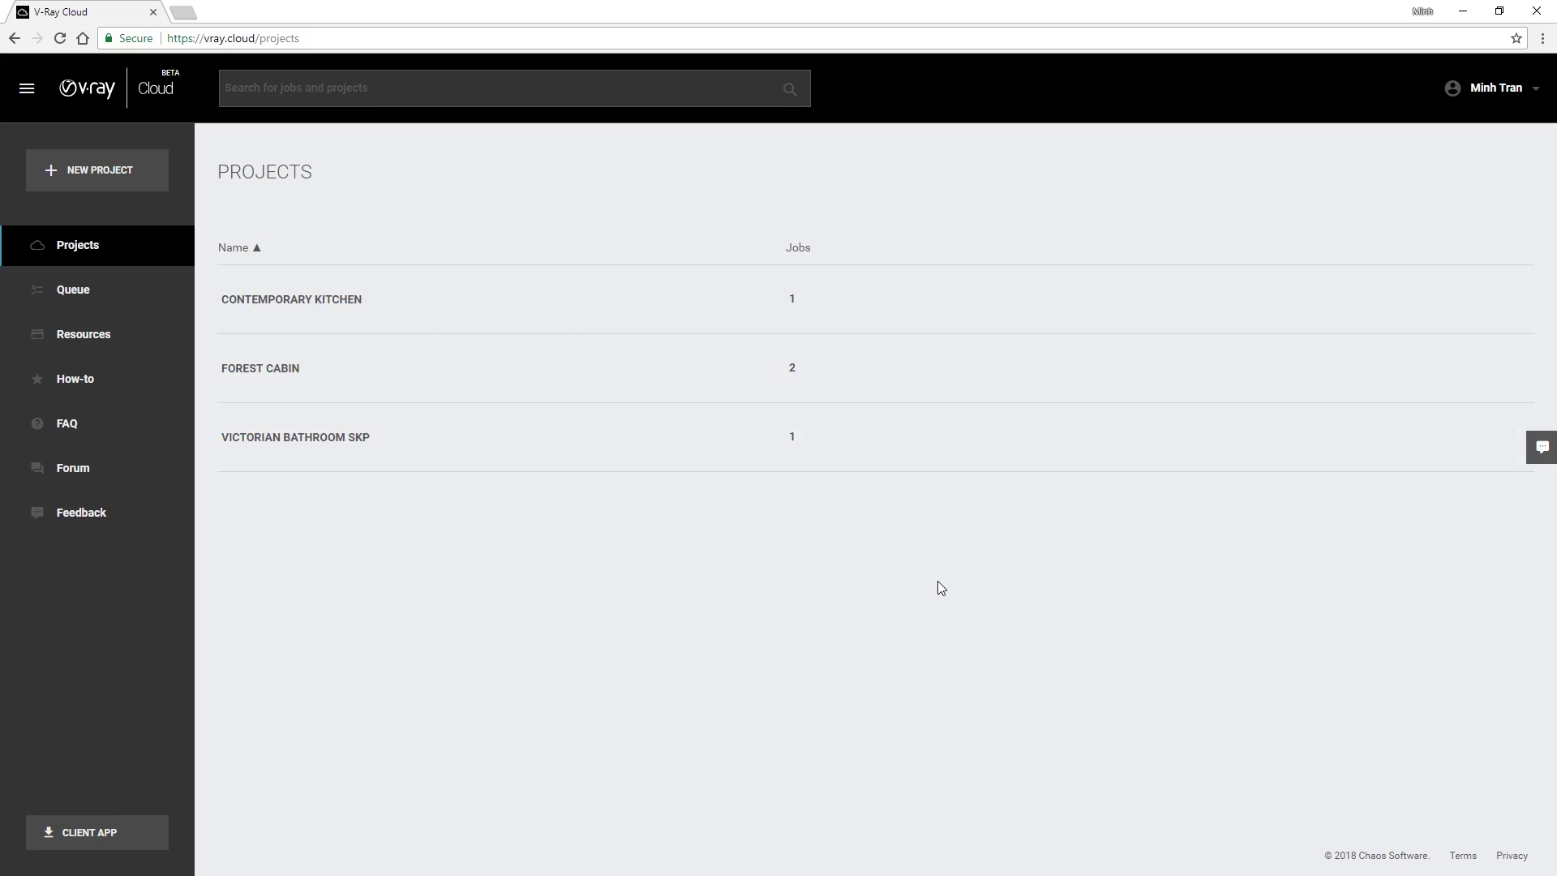
- Review the completed render jobs of the Victorian Bathroom and Contemporary Kitchen projects
click(299, 437)
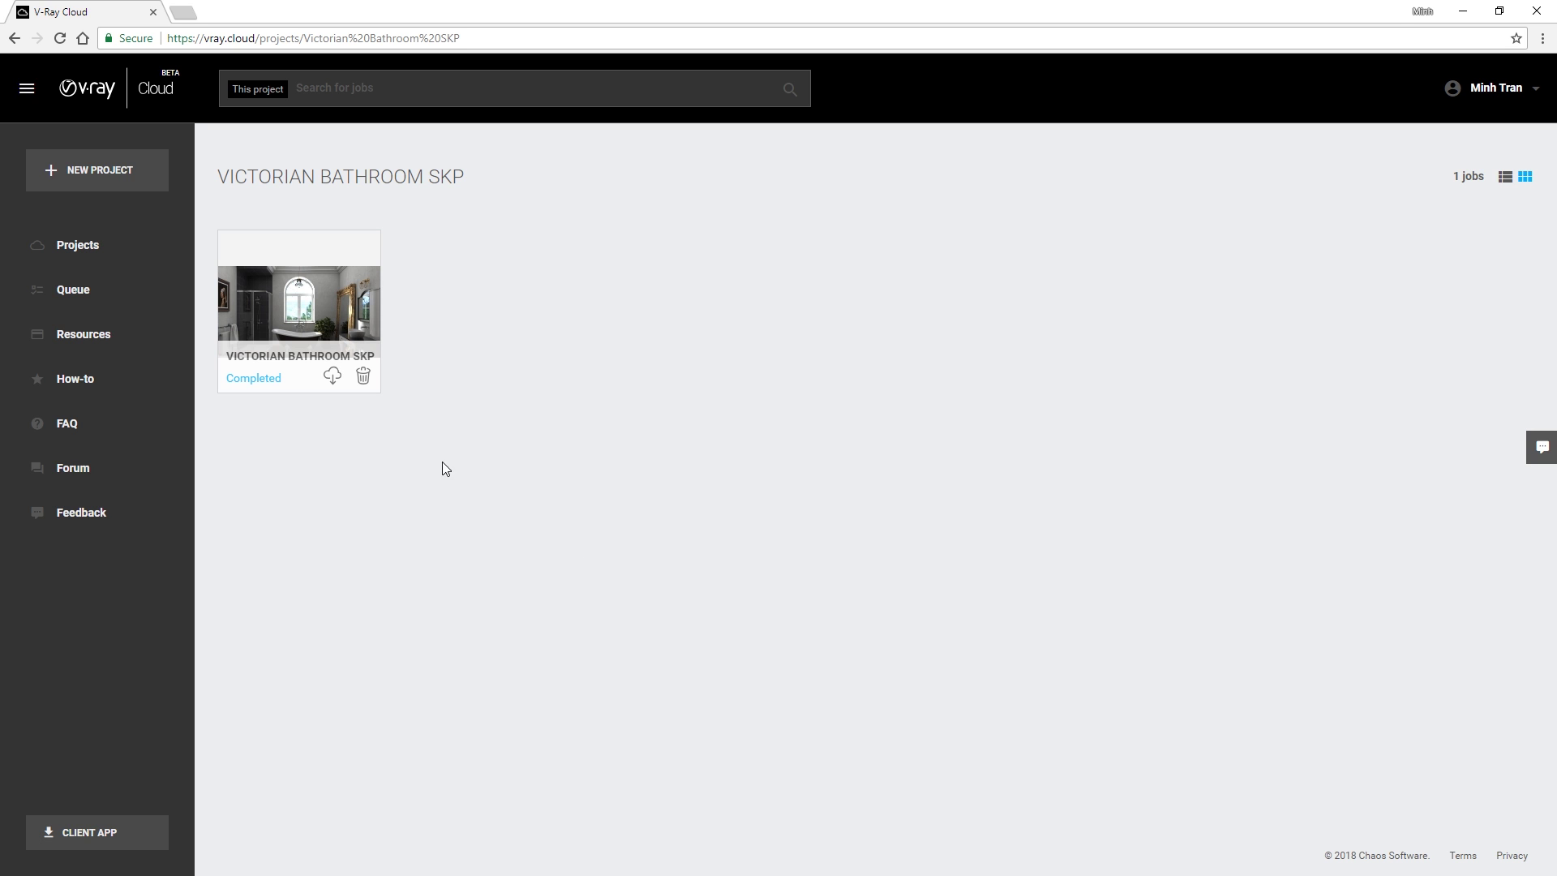
click(366, 297)
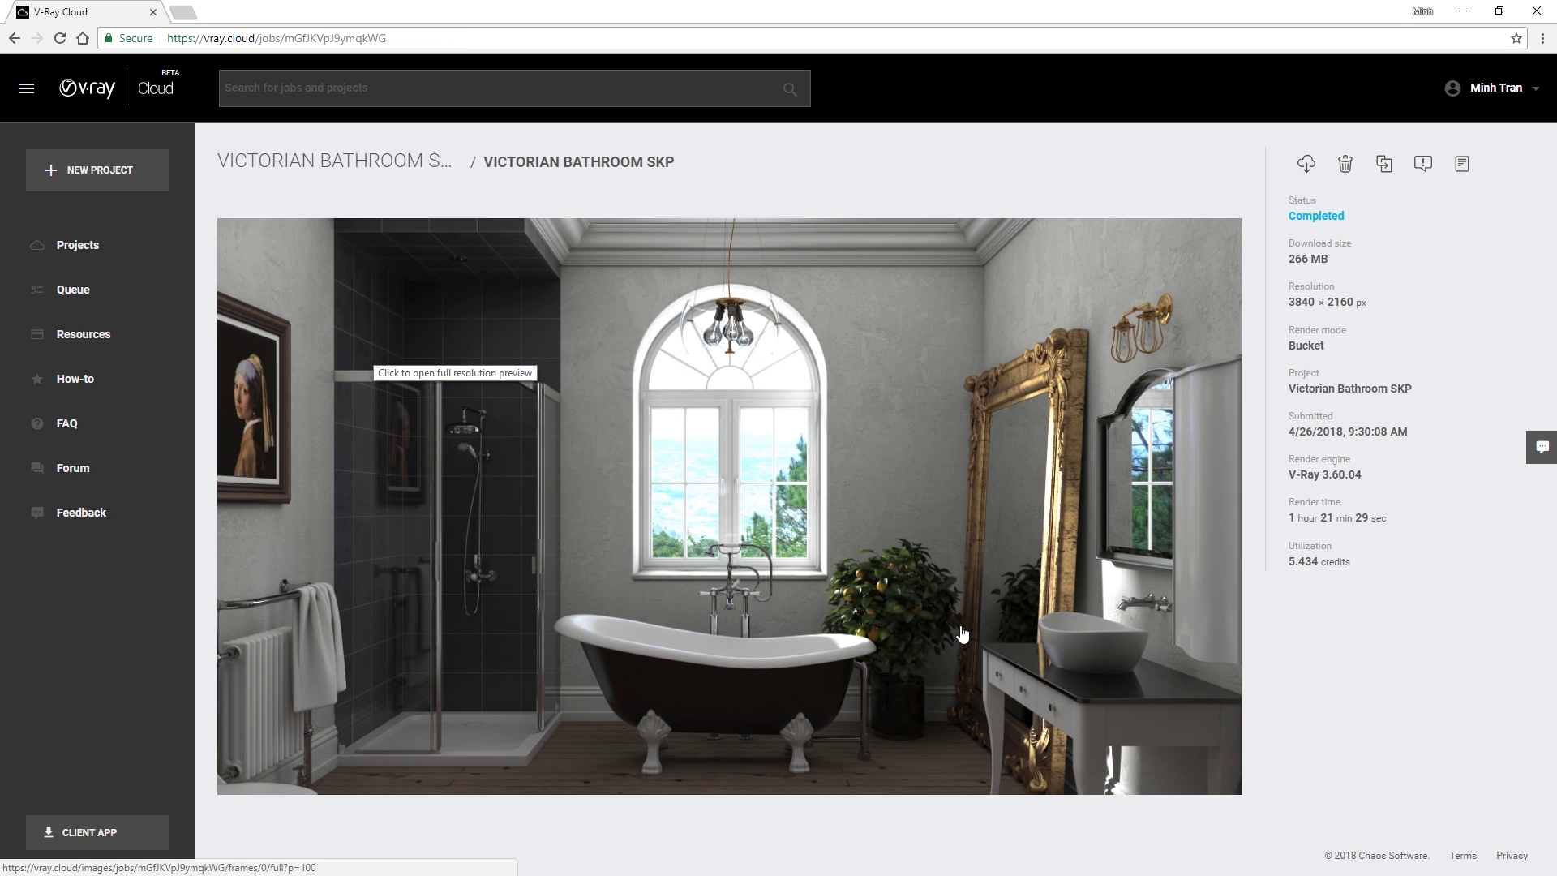
key(alt+Left)
key(alt+Left)
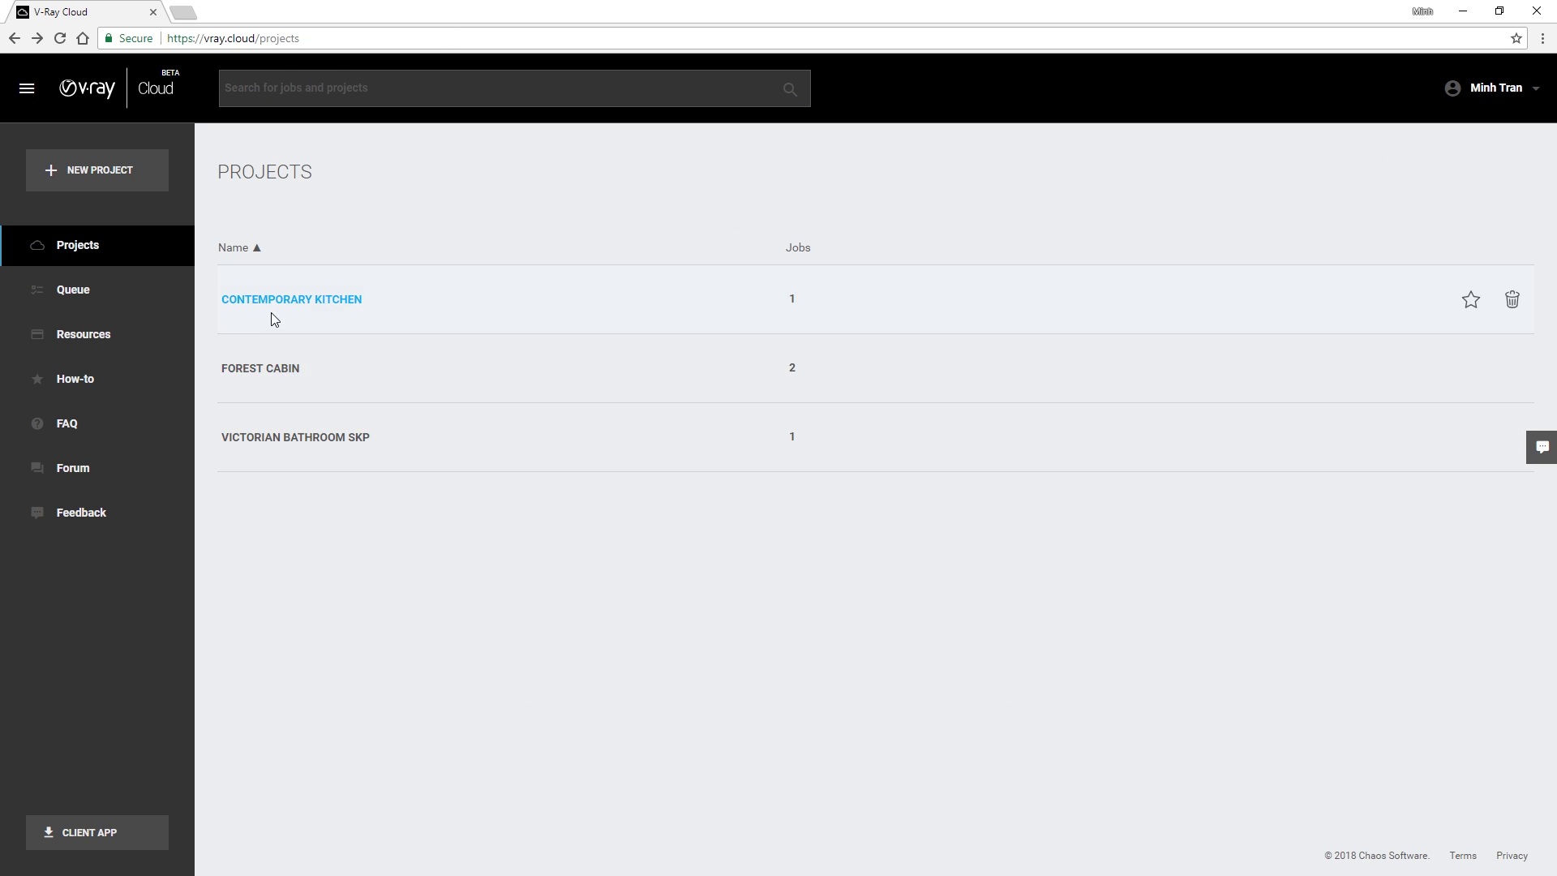
click(310, 304)
click(273, 328)
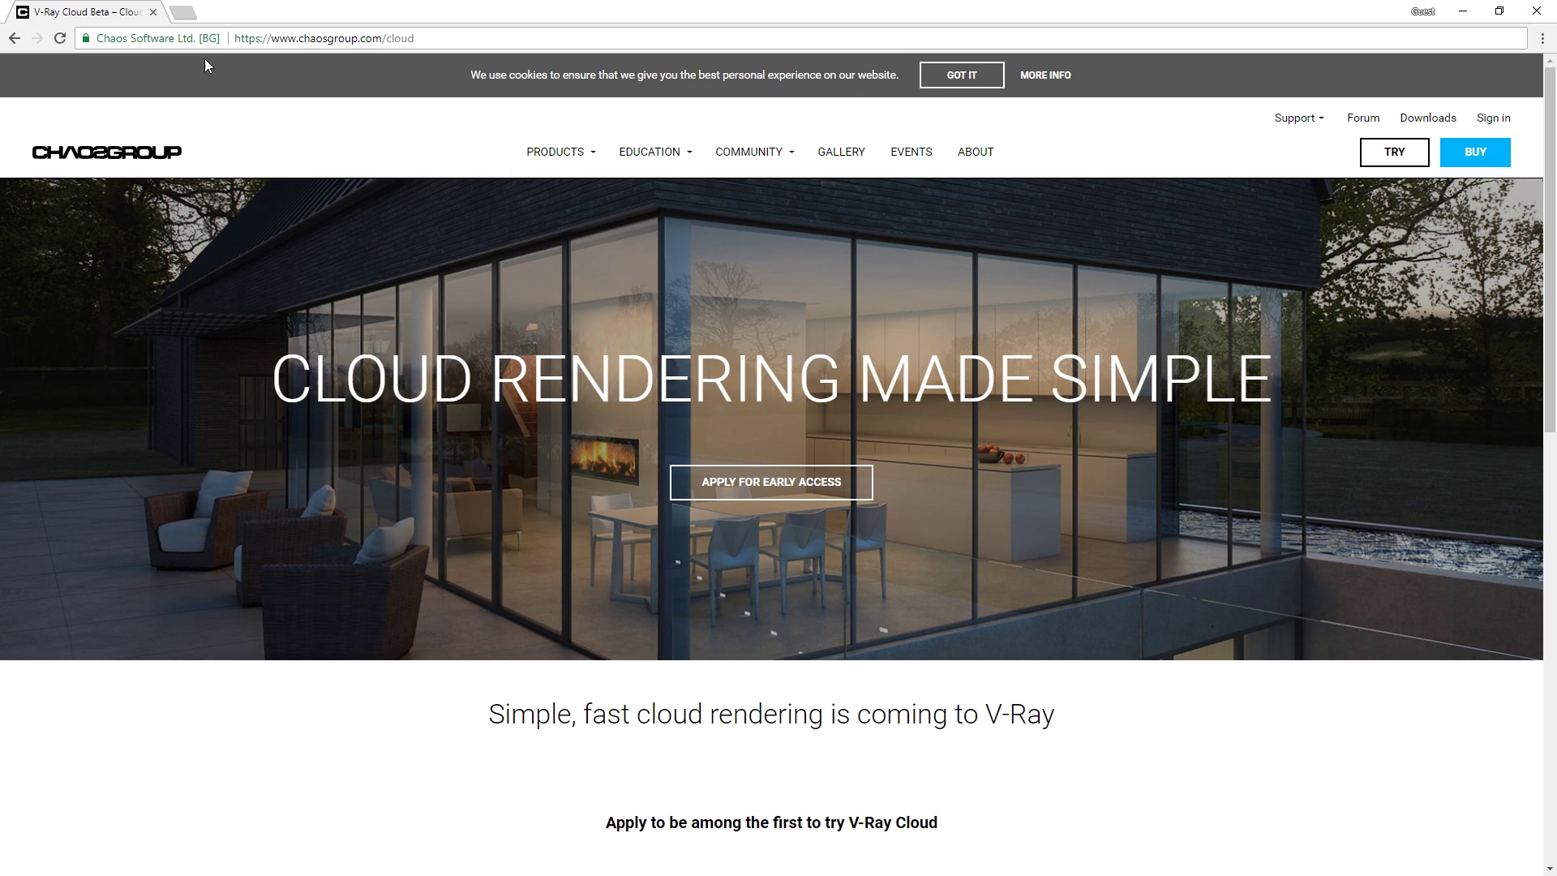
- Go to chaosgroup.com/cloud and reach the early-access form's First Name field
click(299, 40)
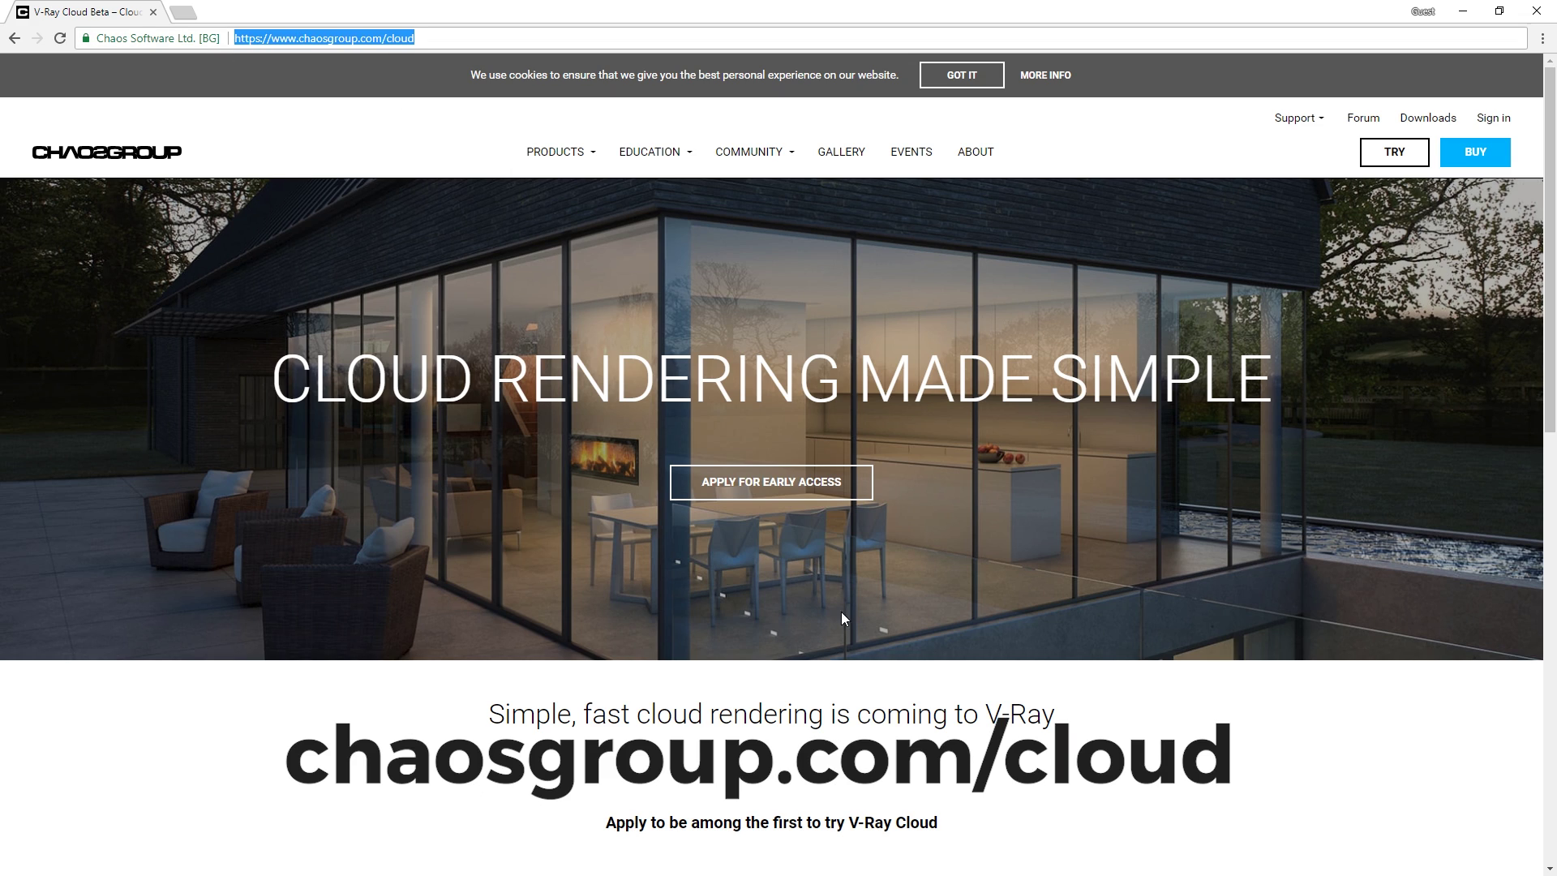
click(761, 486)
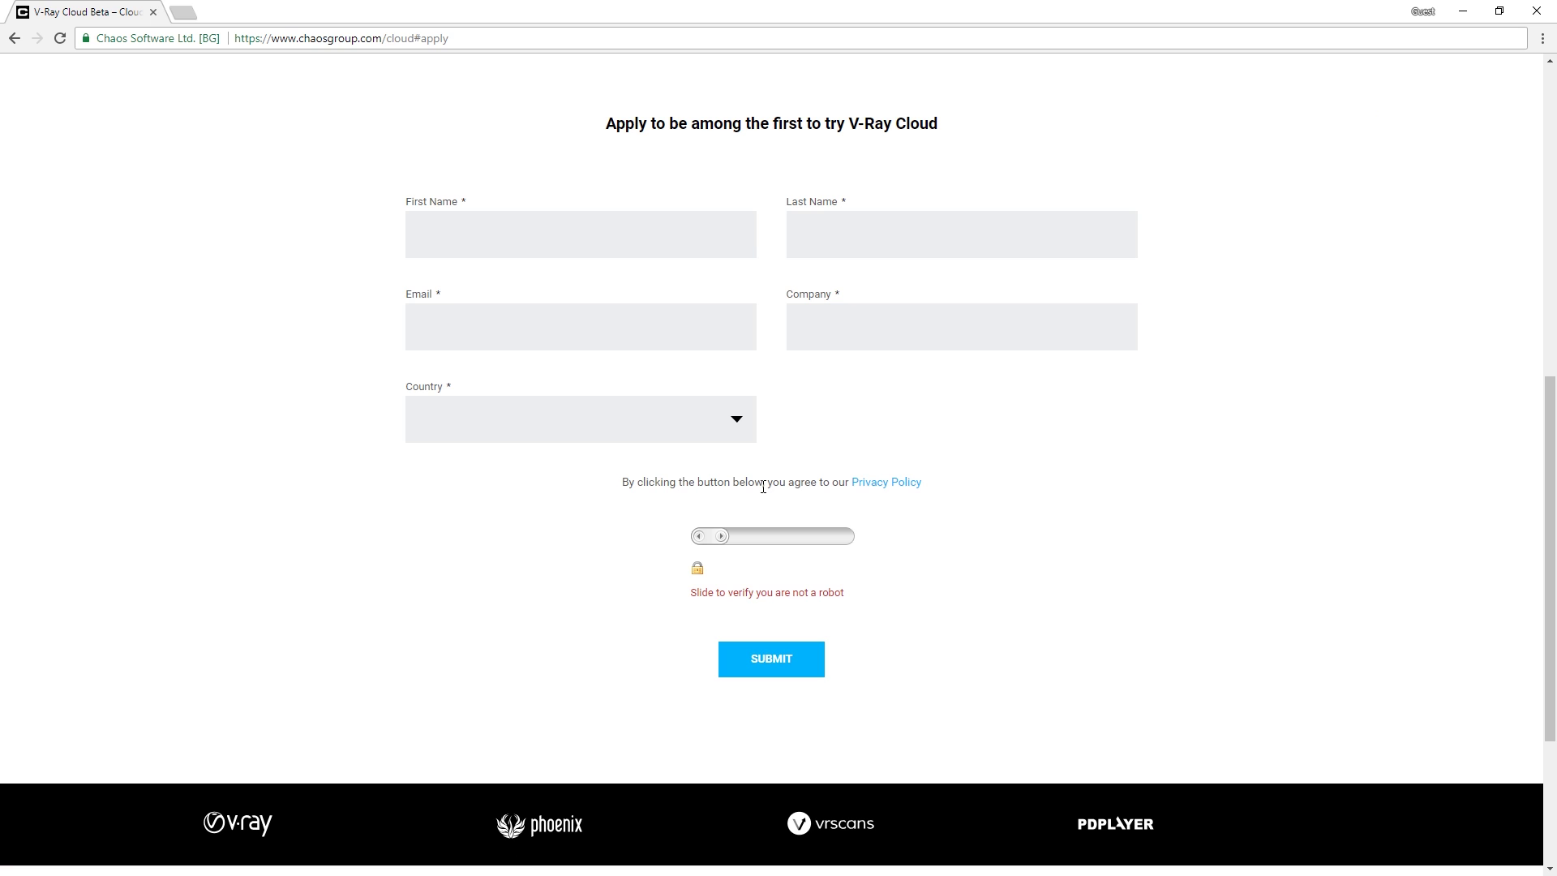
click(645, 239)
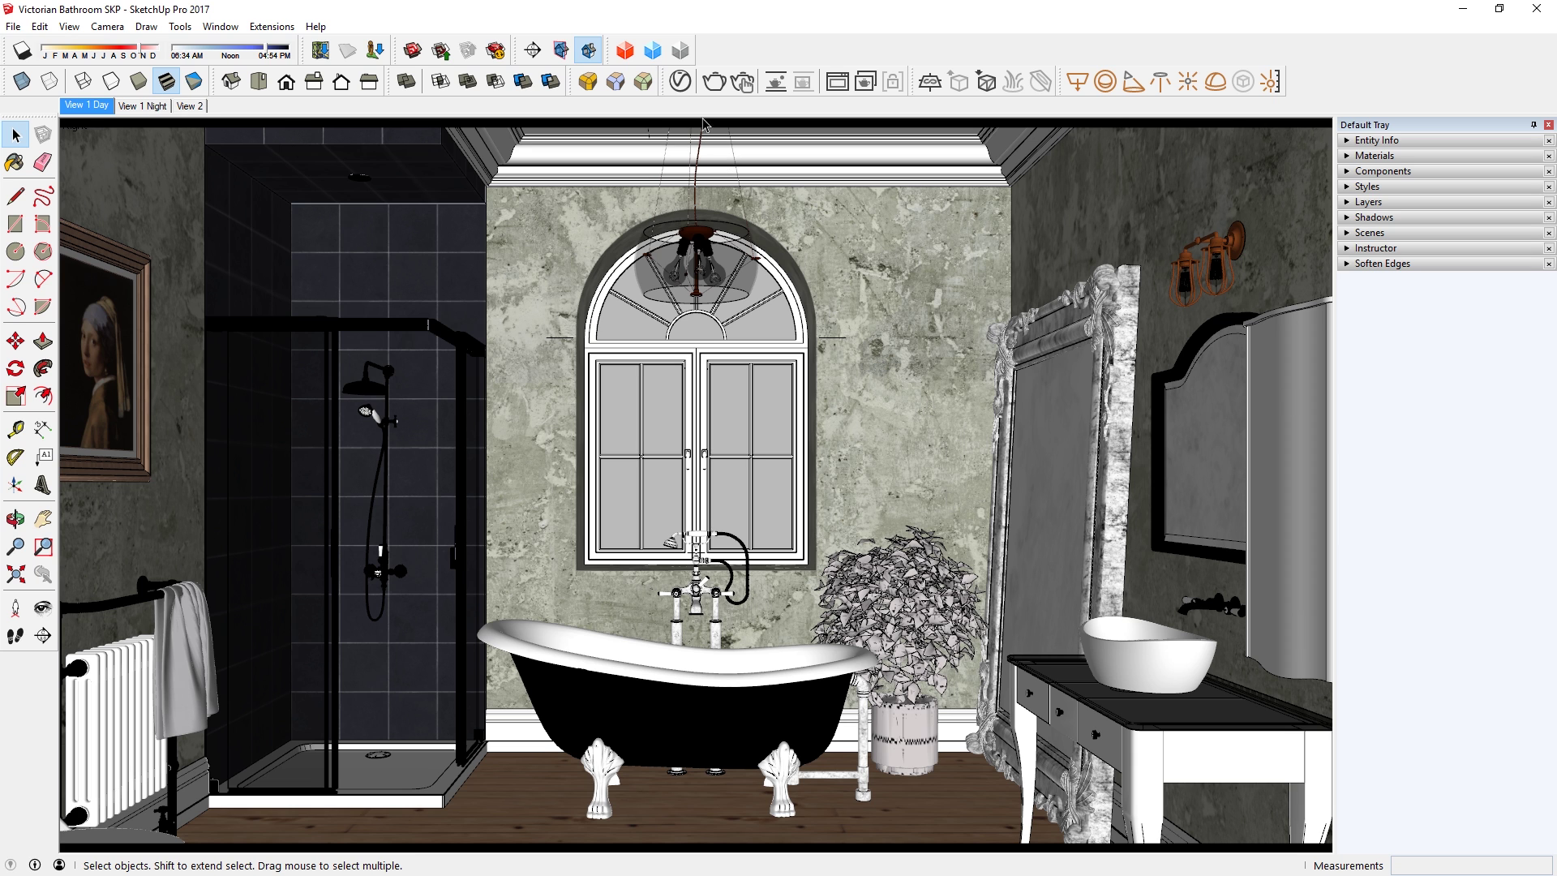
- Send the Victorian Bathroom scene to render with V-Ray Cloud from the Asset Editor
click(682, 88)
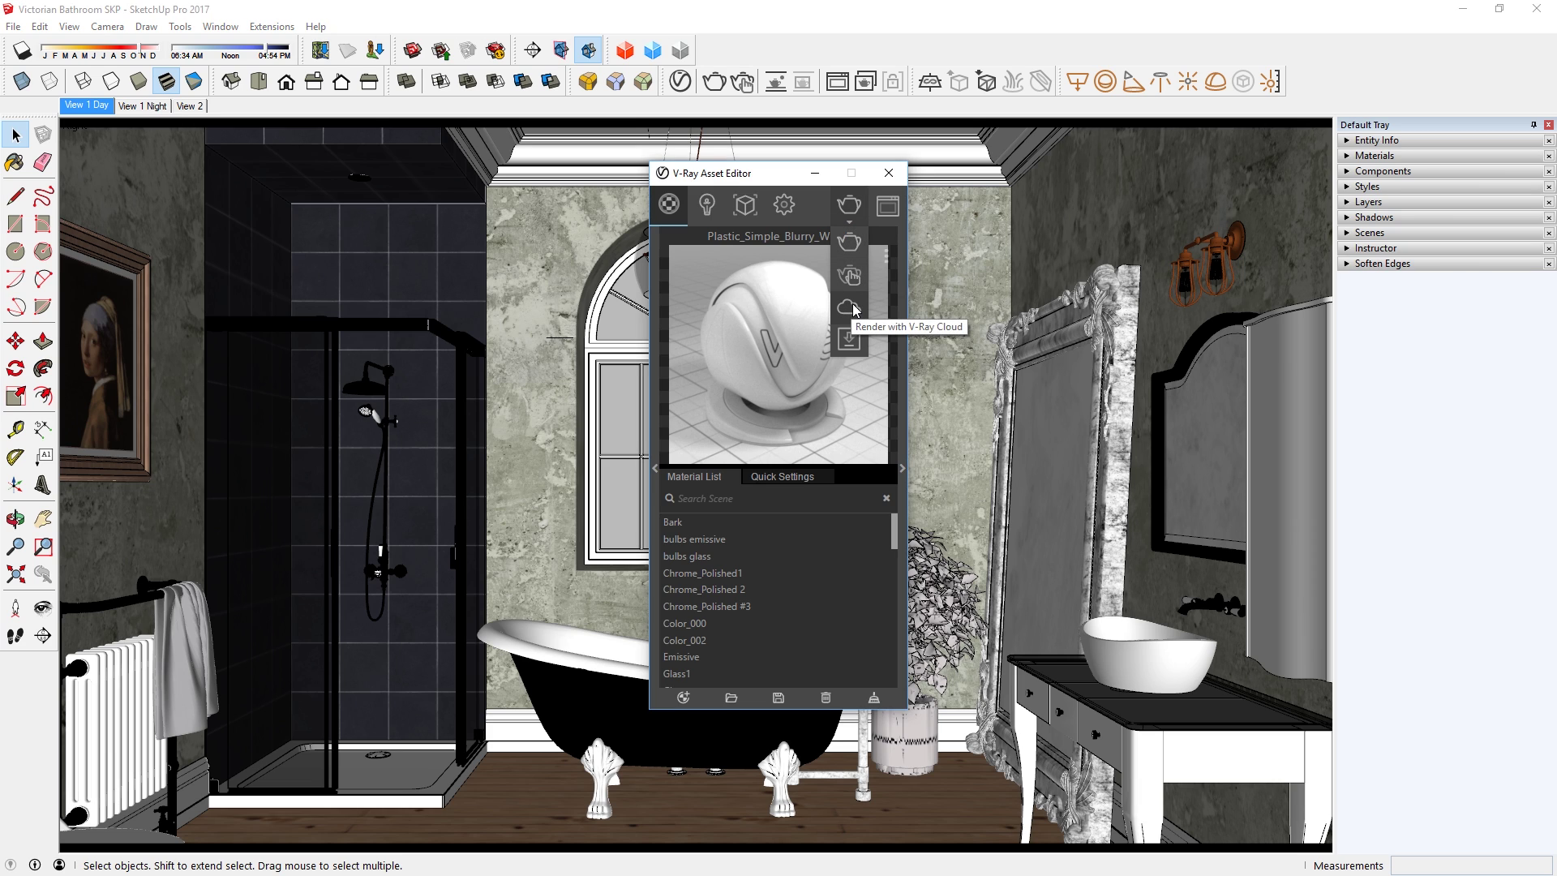
click(853, 303)
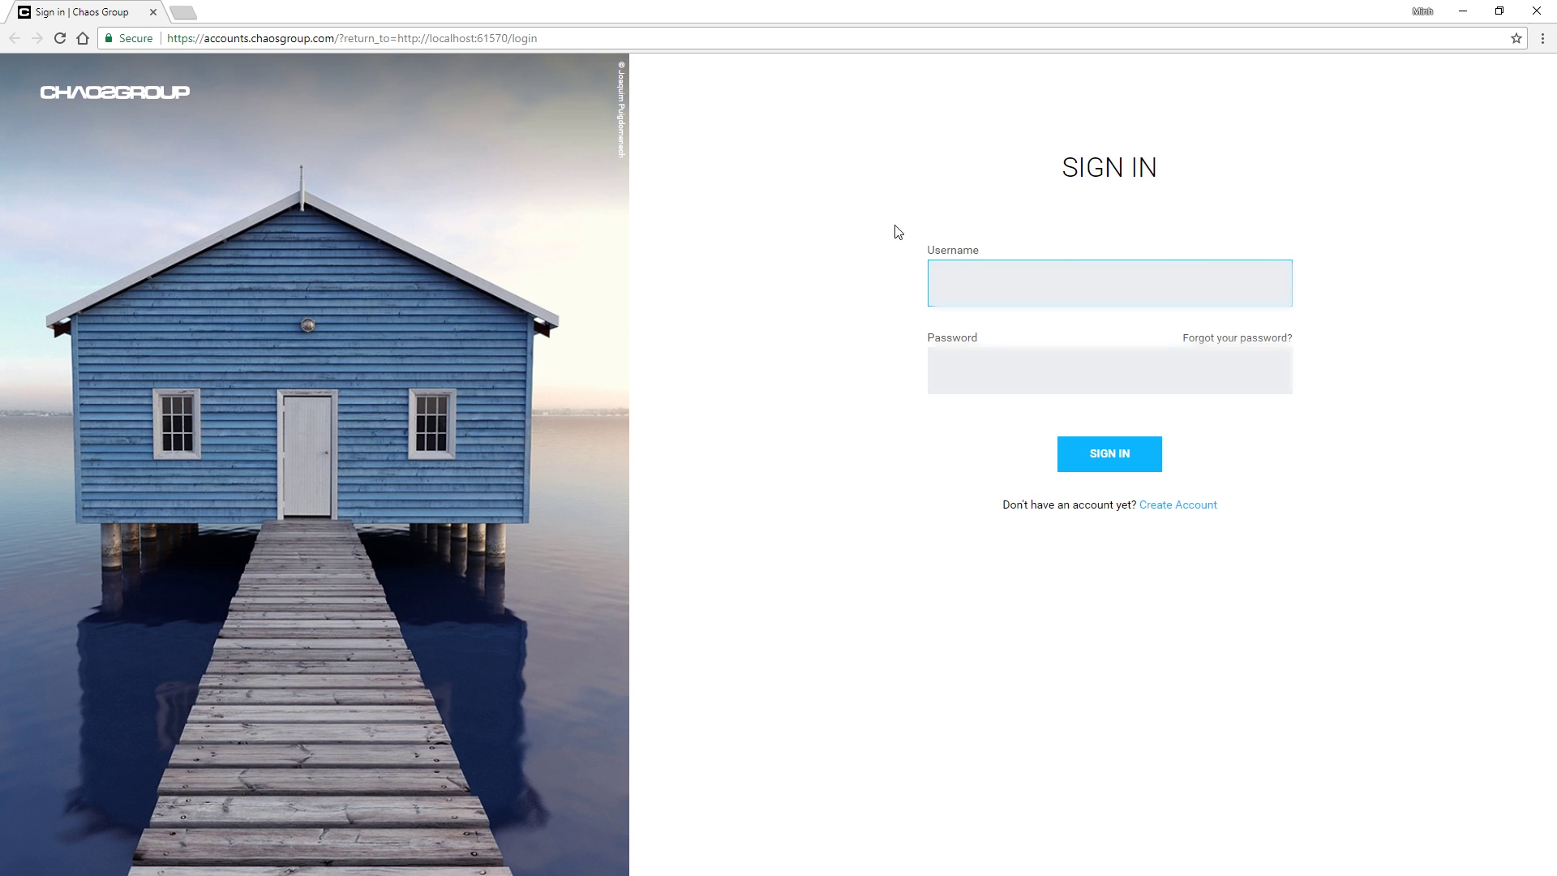
text(xxxxxx)
- Sign in to the Chaos Group account and reach the V-Ray Cloud Client Submit Job form
key(Tab)
text(xxxxxxxxxxx)
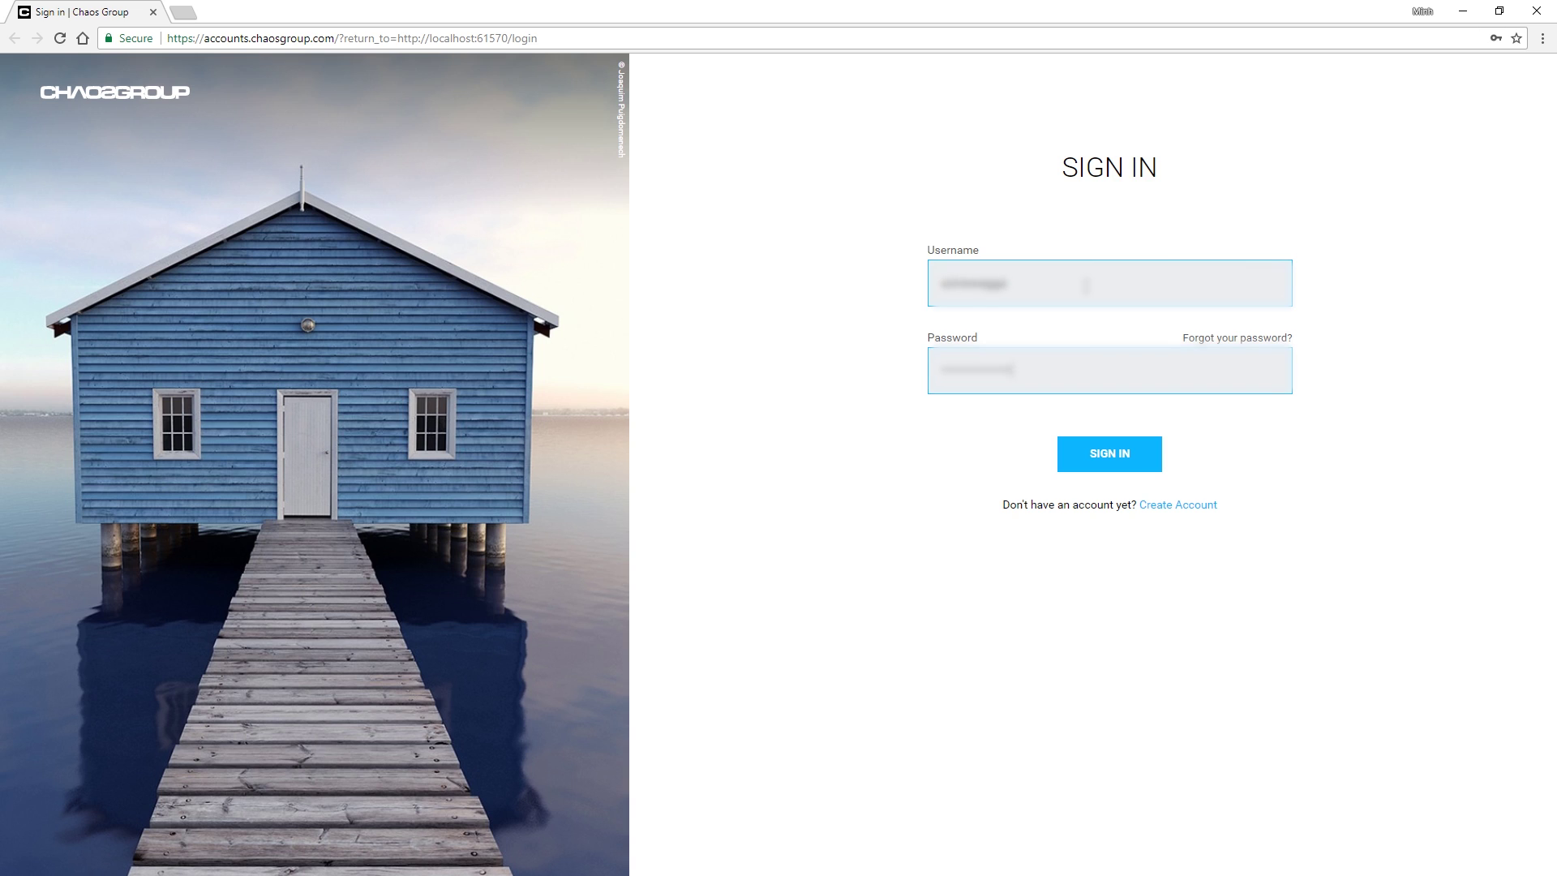
key(Return)
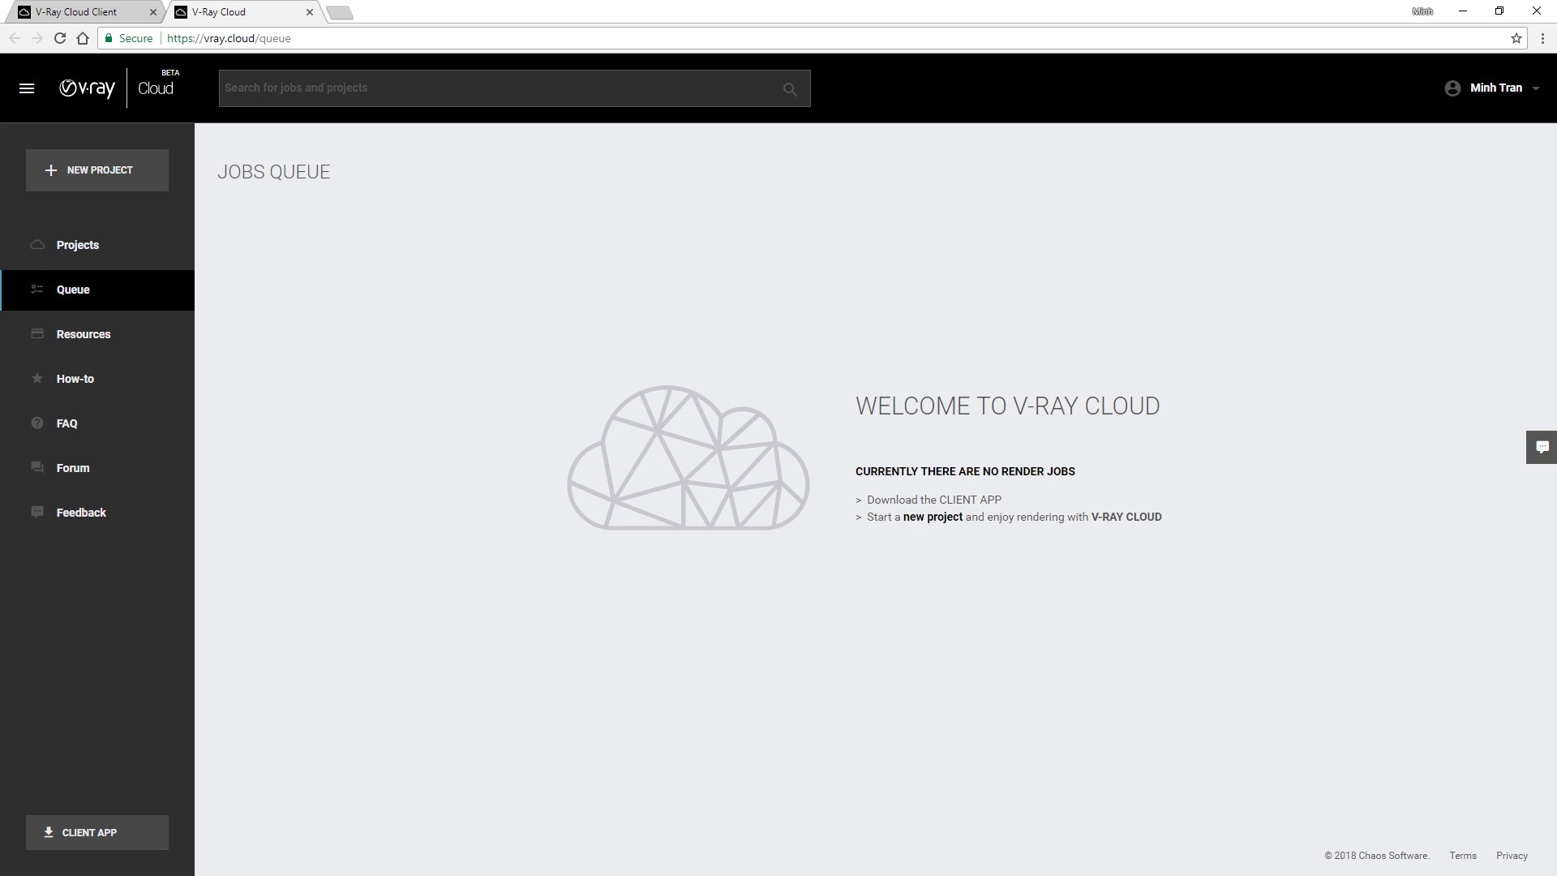
click(87, 10)
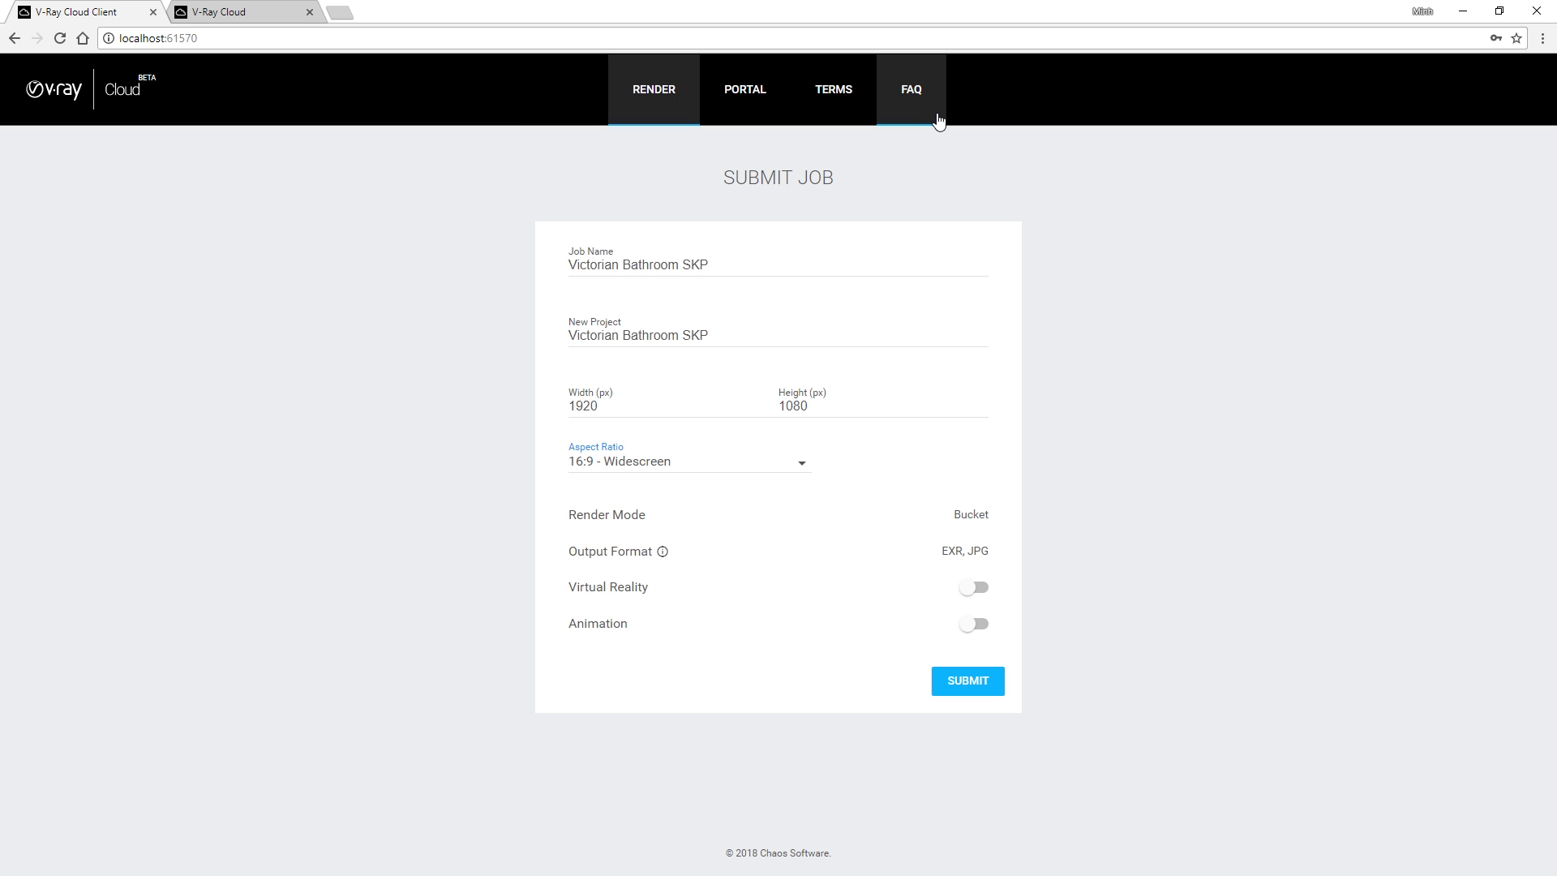
- Set the job resolution to 3840 × 2160 (4K)
double_click(552, 779)
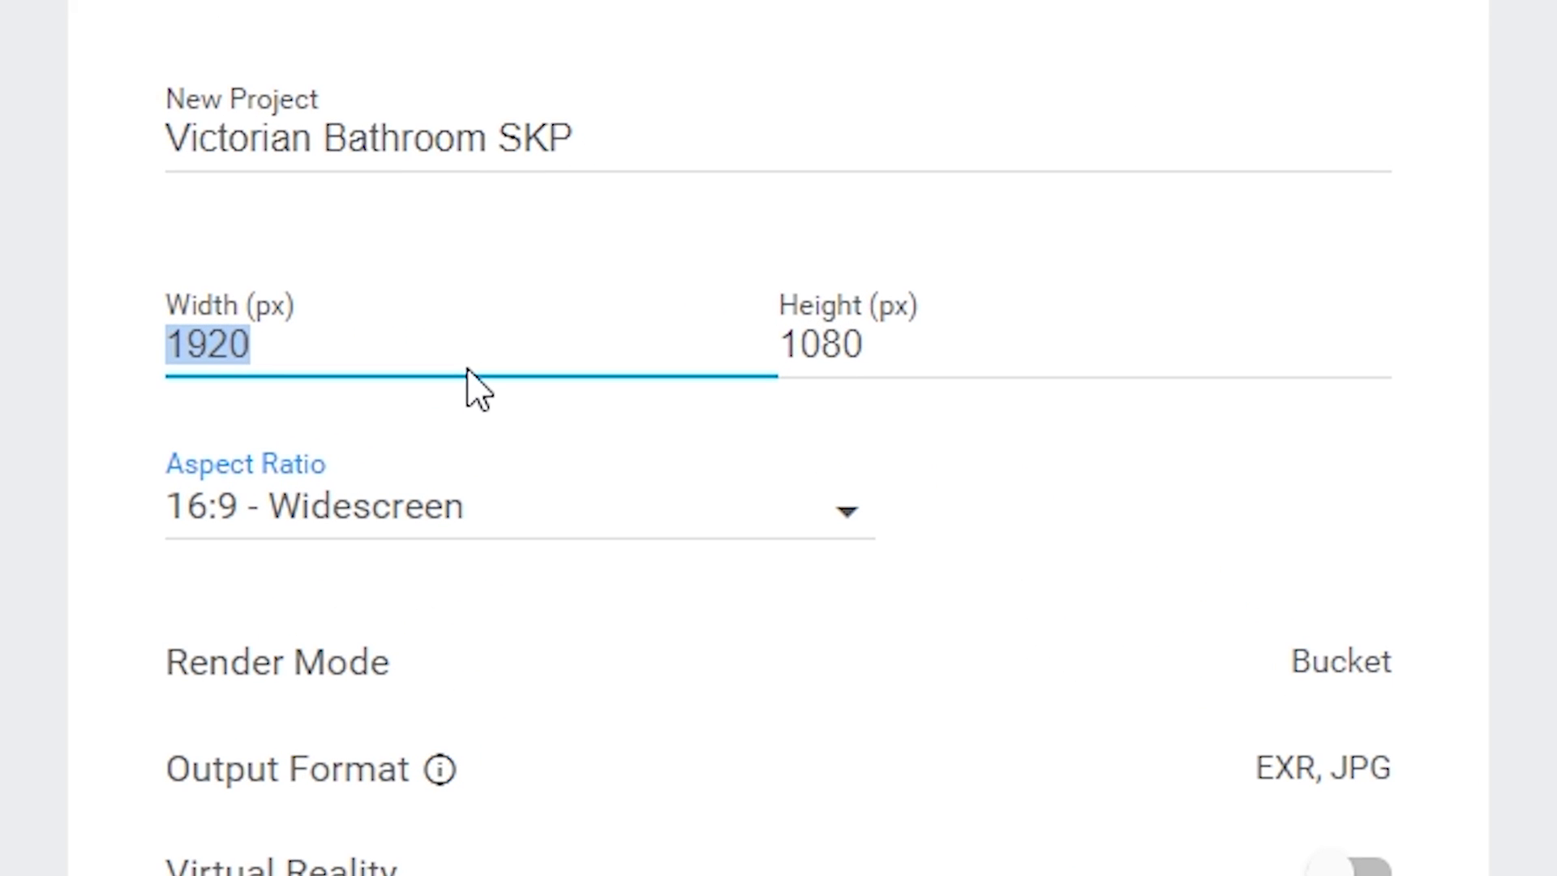
text(38)
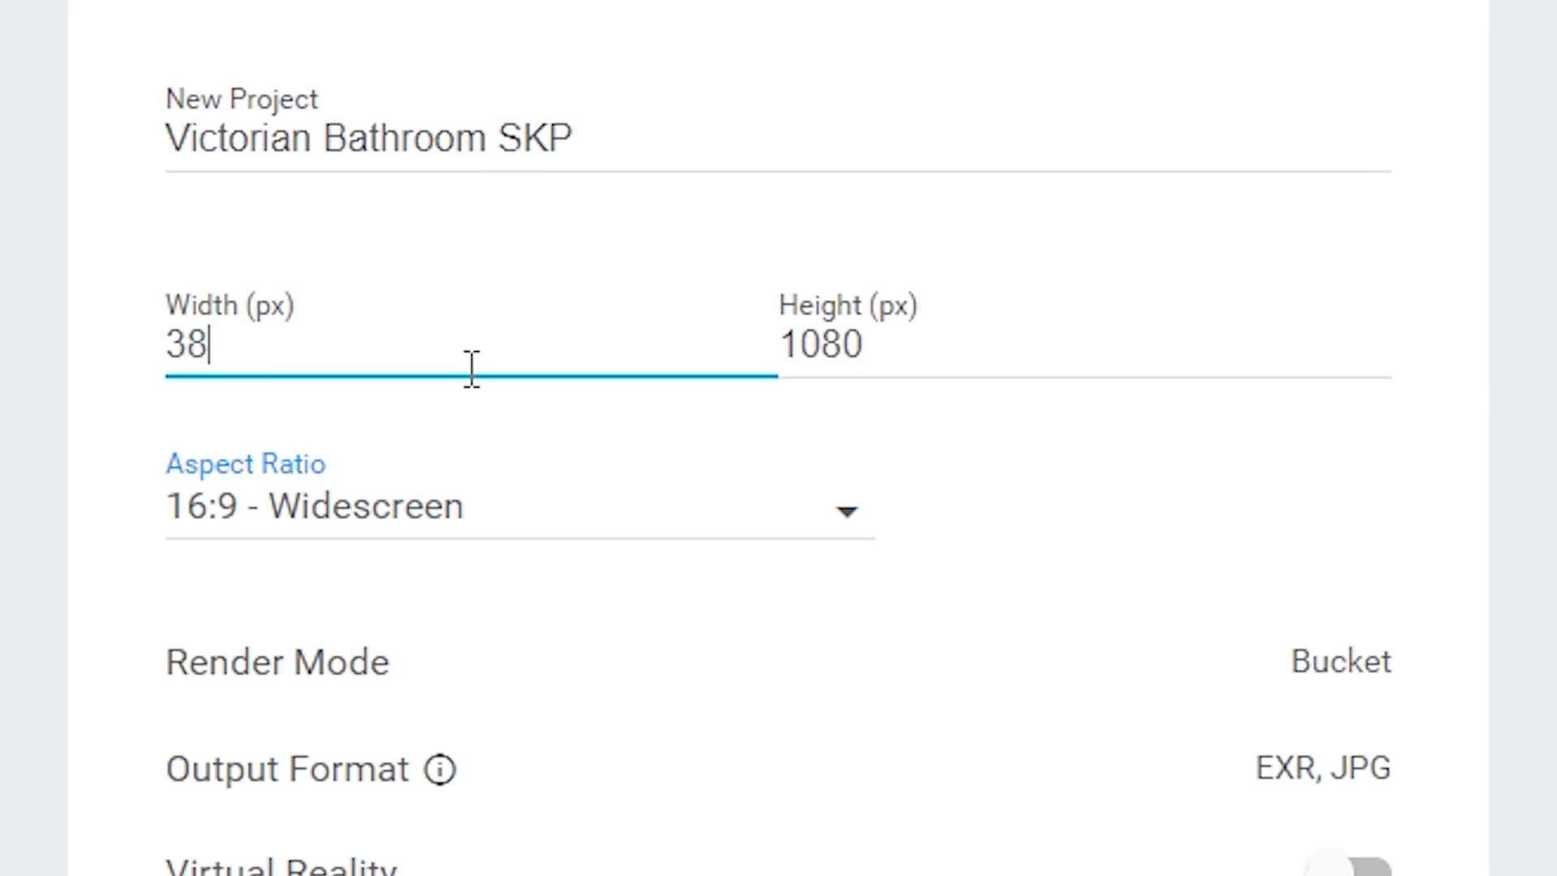
text(40)
key(Tab)
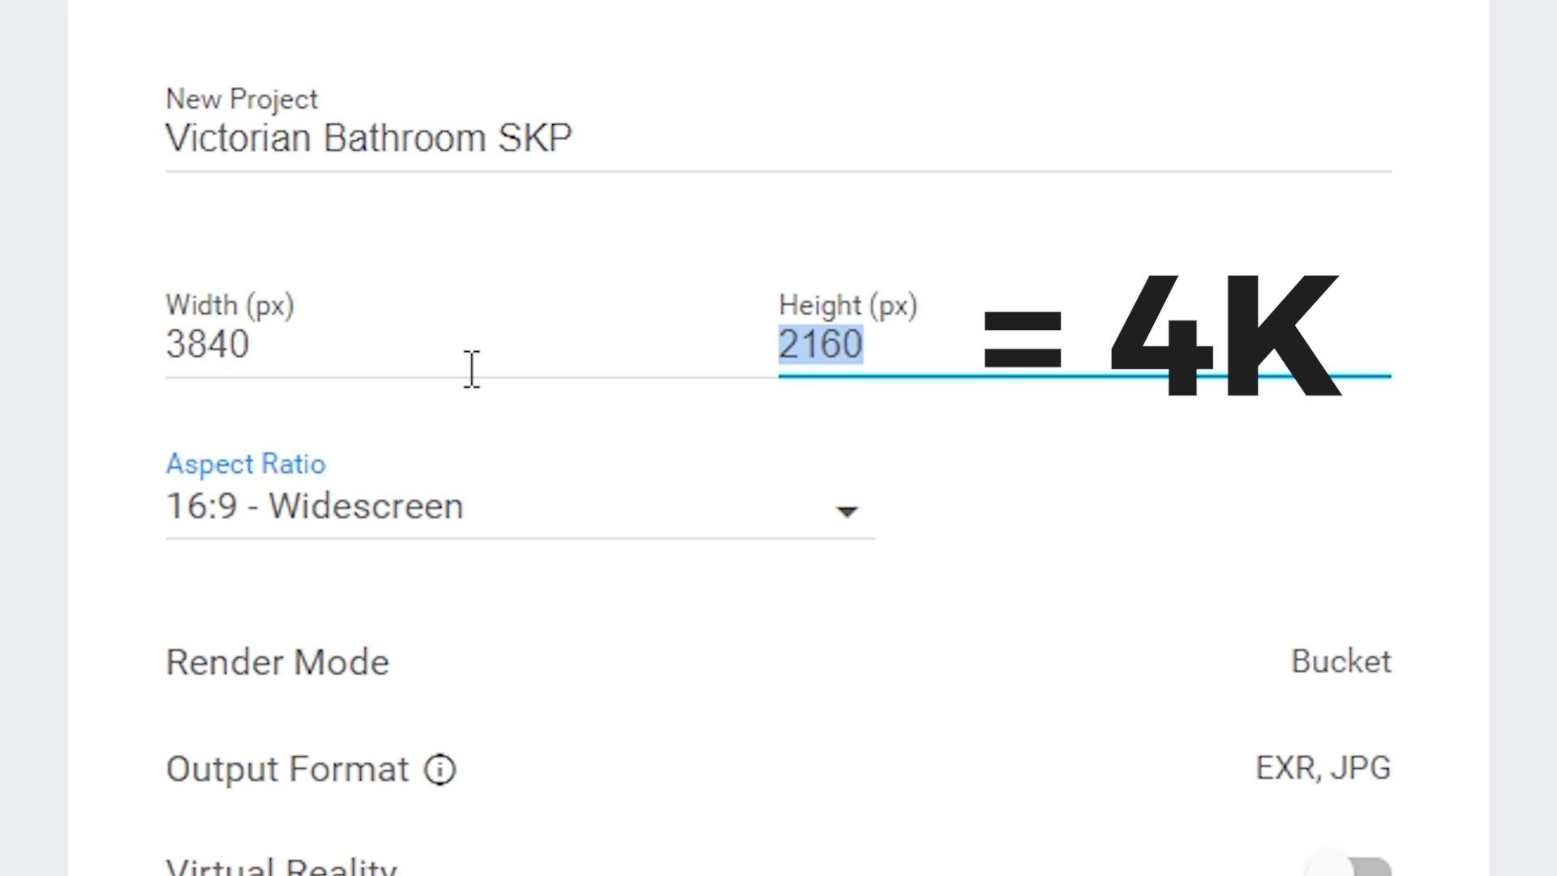
scroll(1244, 546, down, 3)
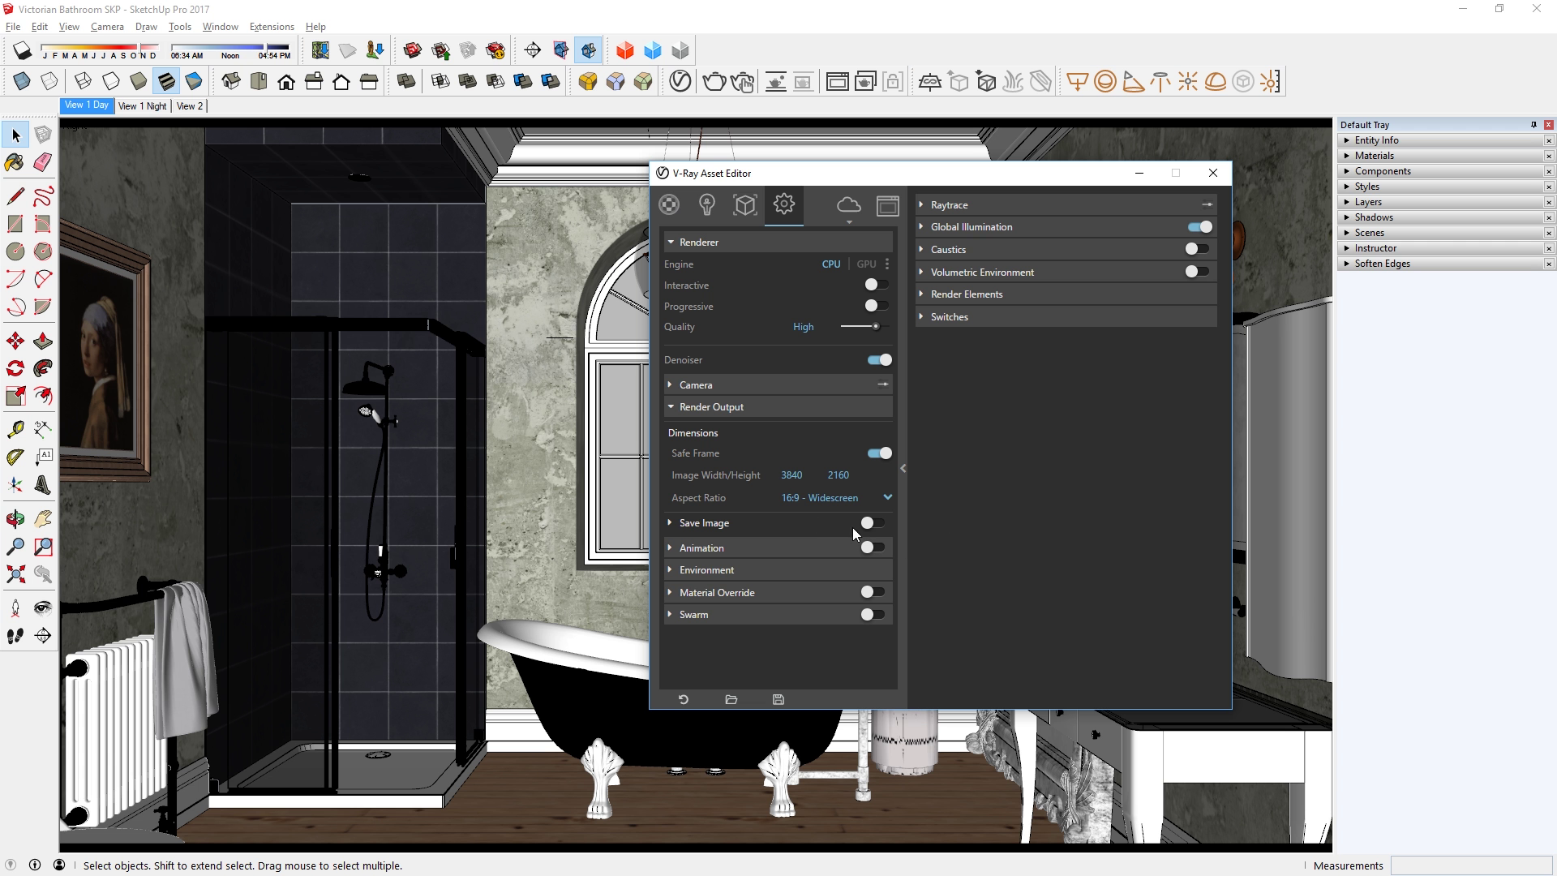
- Enable saving the rendered image and choose its location and file type
click(876, 523)
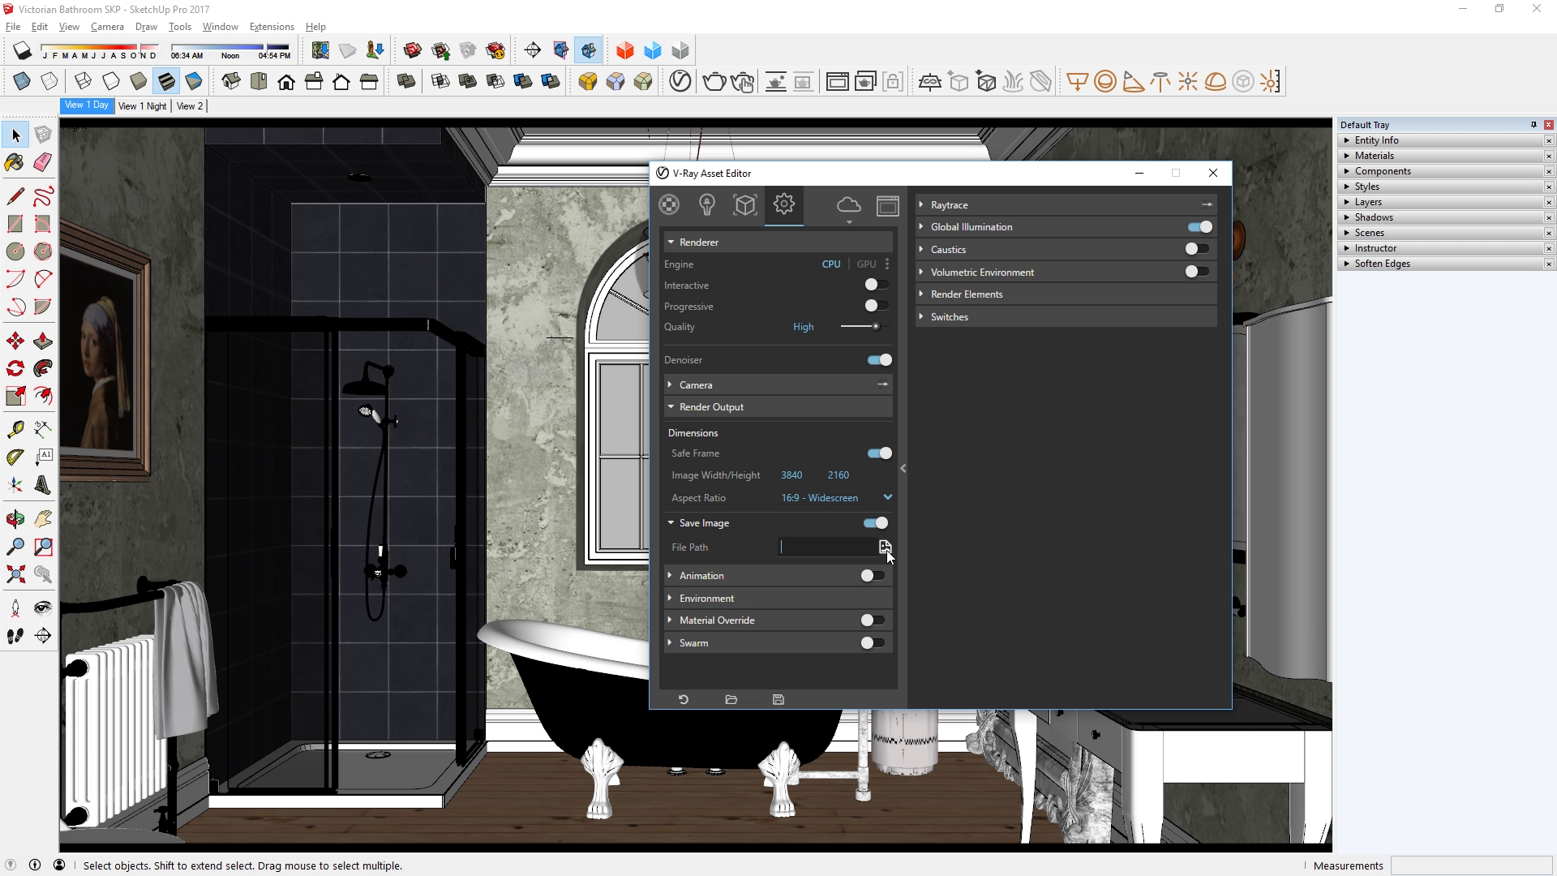
click(884, 546)
click(1009, 759)
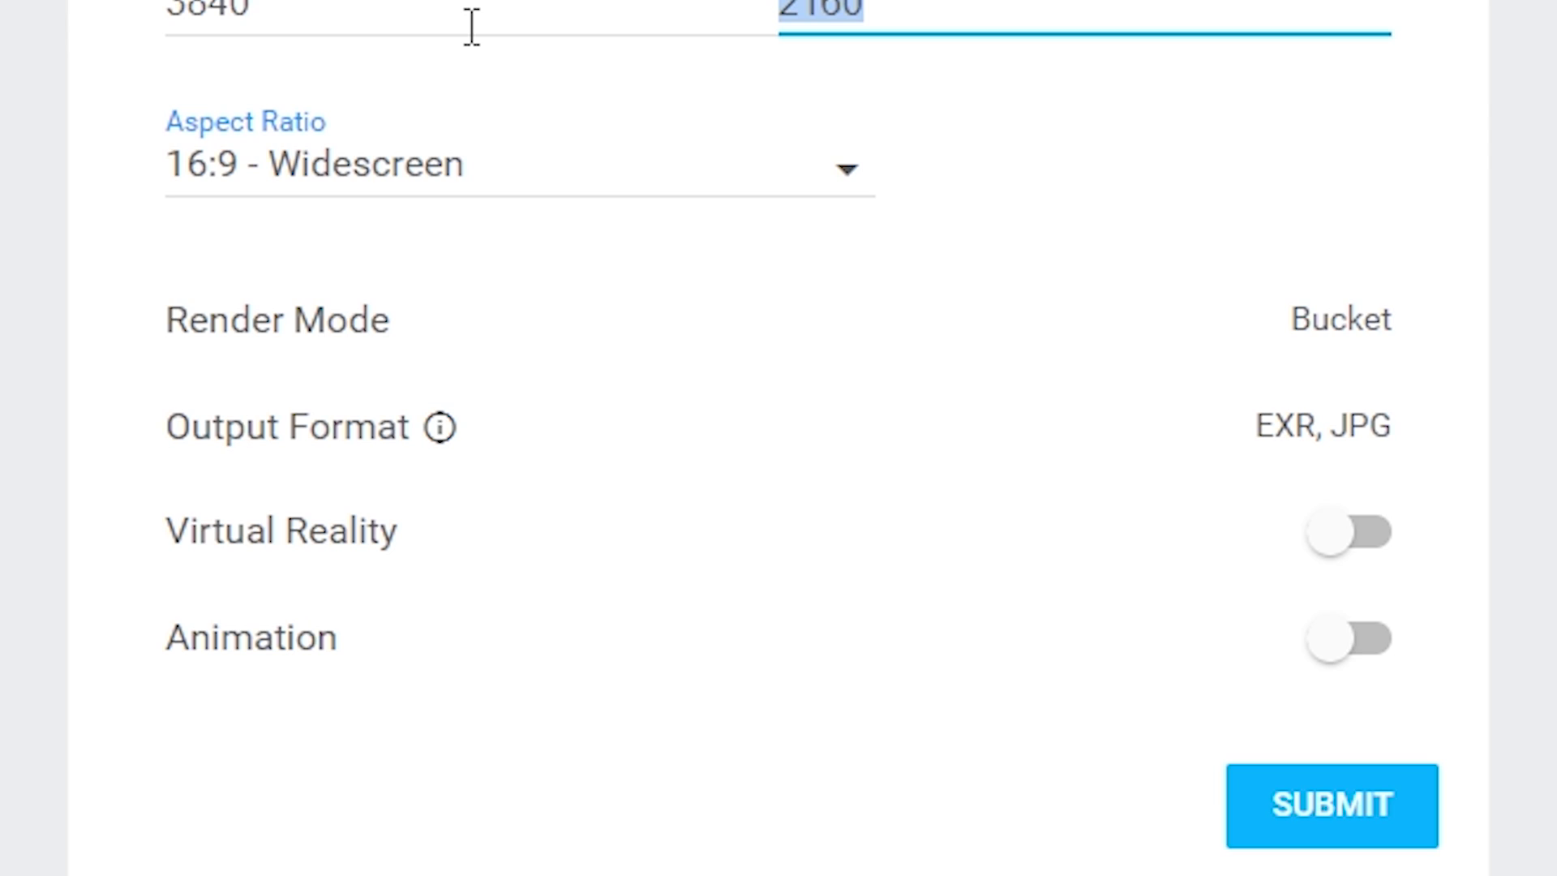
- Submit the 4K Victorian Bathroom job for cloud rendering
click(1358, 410)
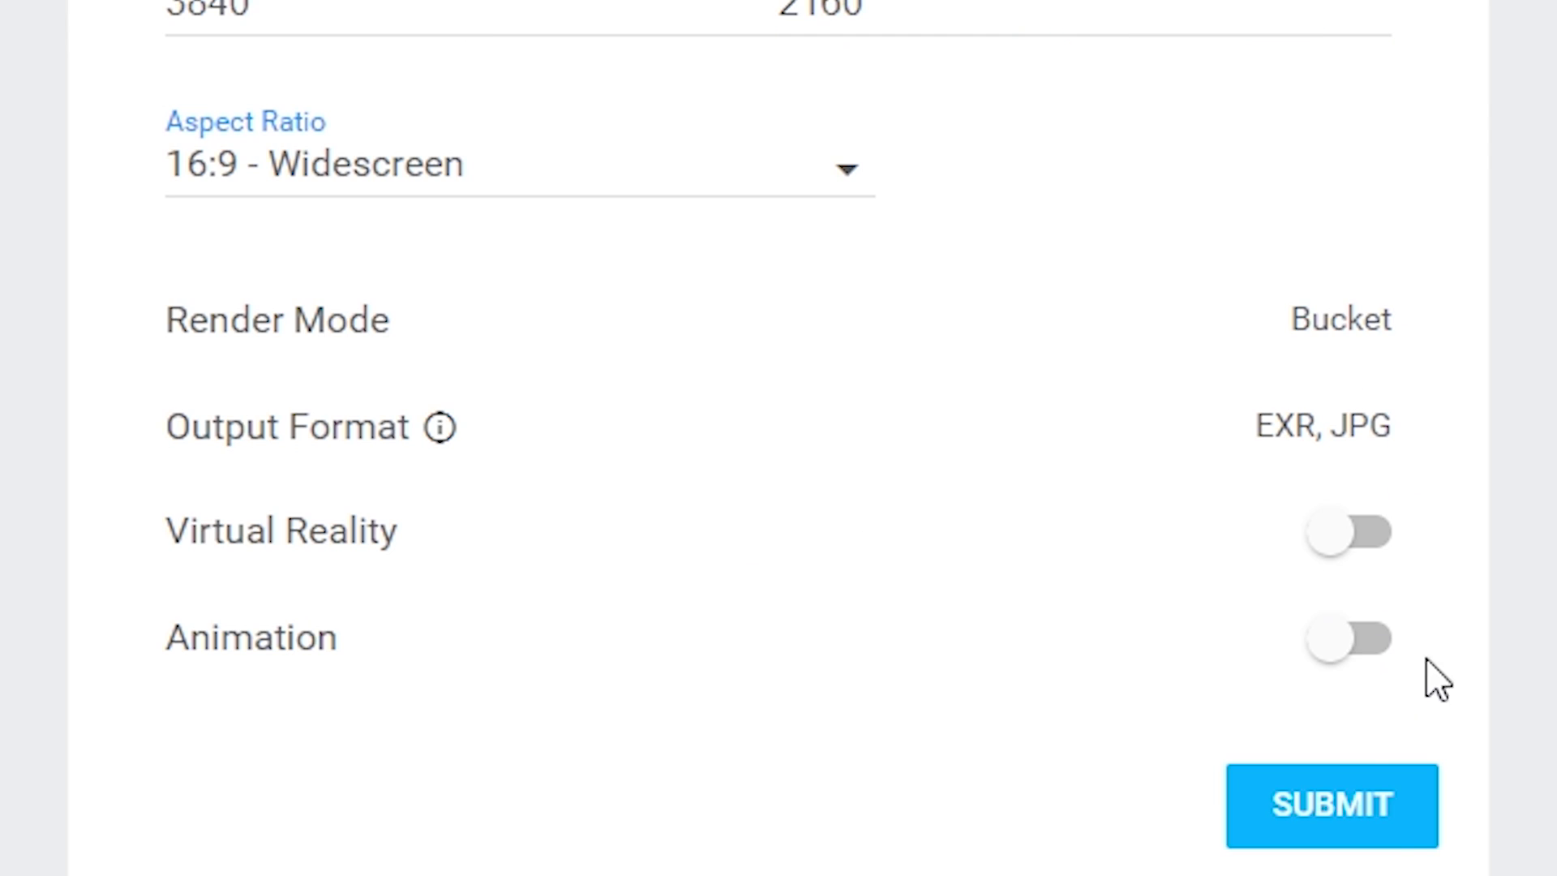
click(1360, 852)
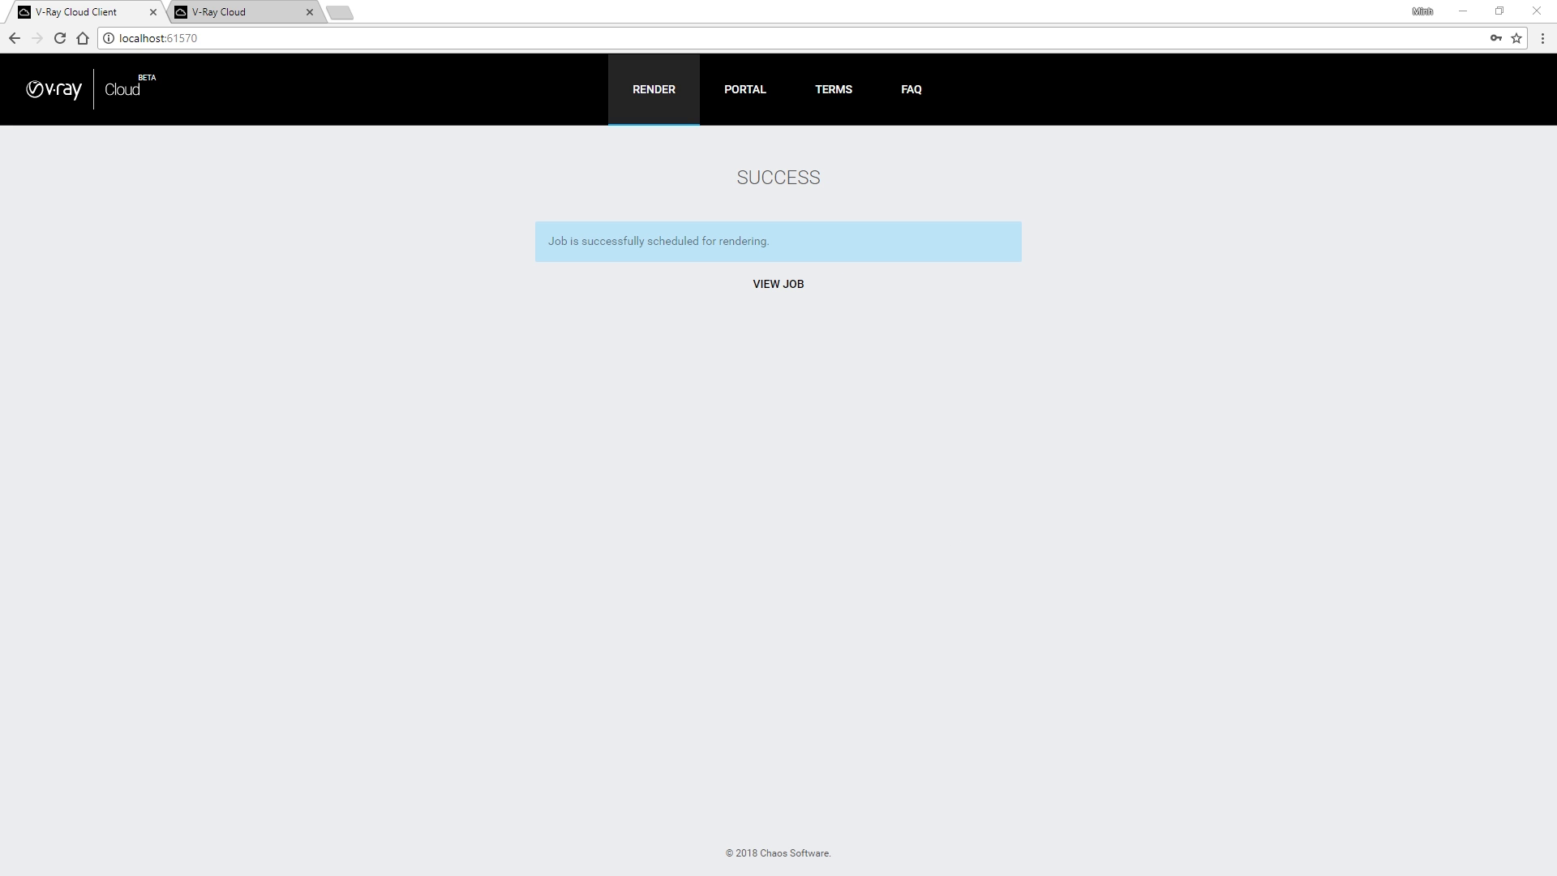
- View the completed job online and check its render time and credits used
click(788, 284)
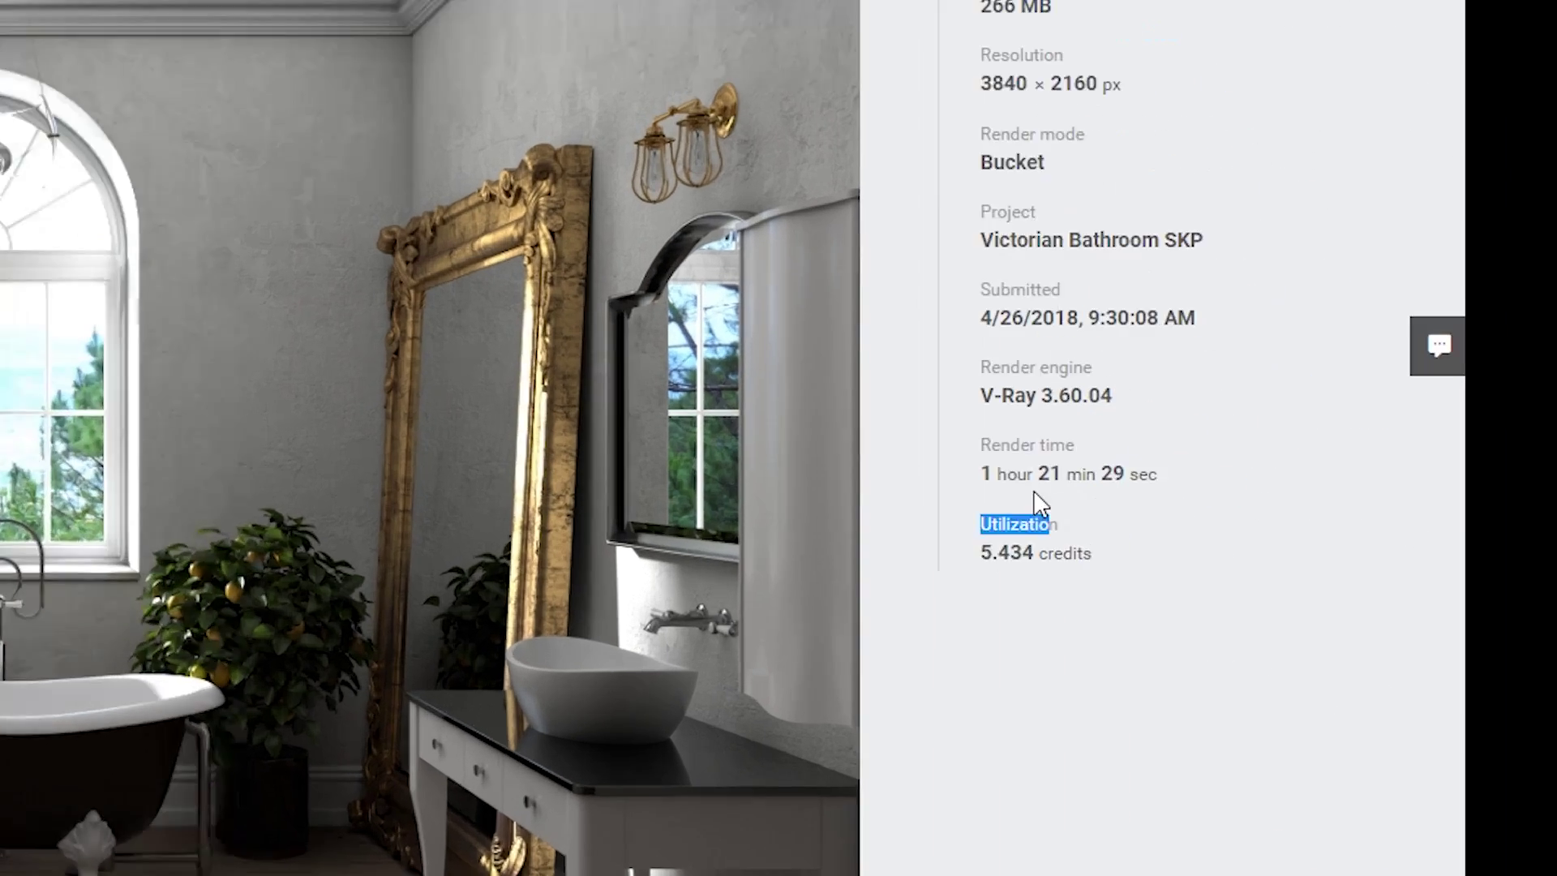
drag(1386, 522, 1286, 523)
drag(1392, 577, 1285, 568)
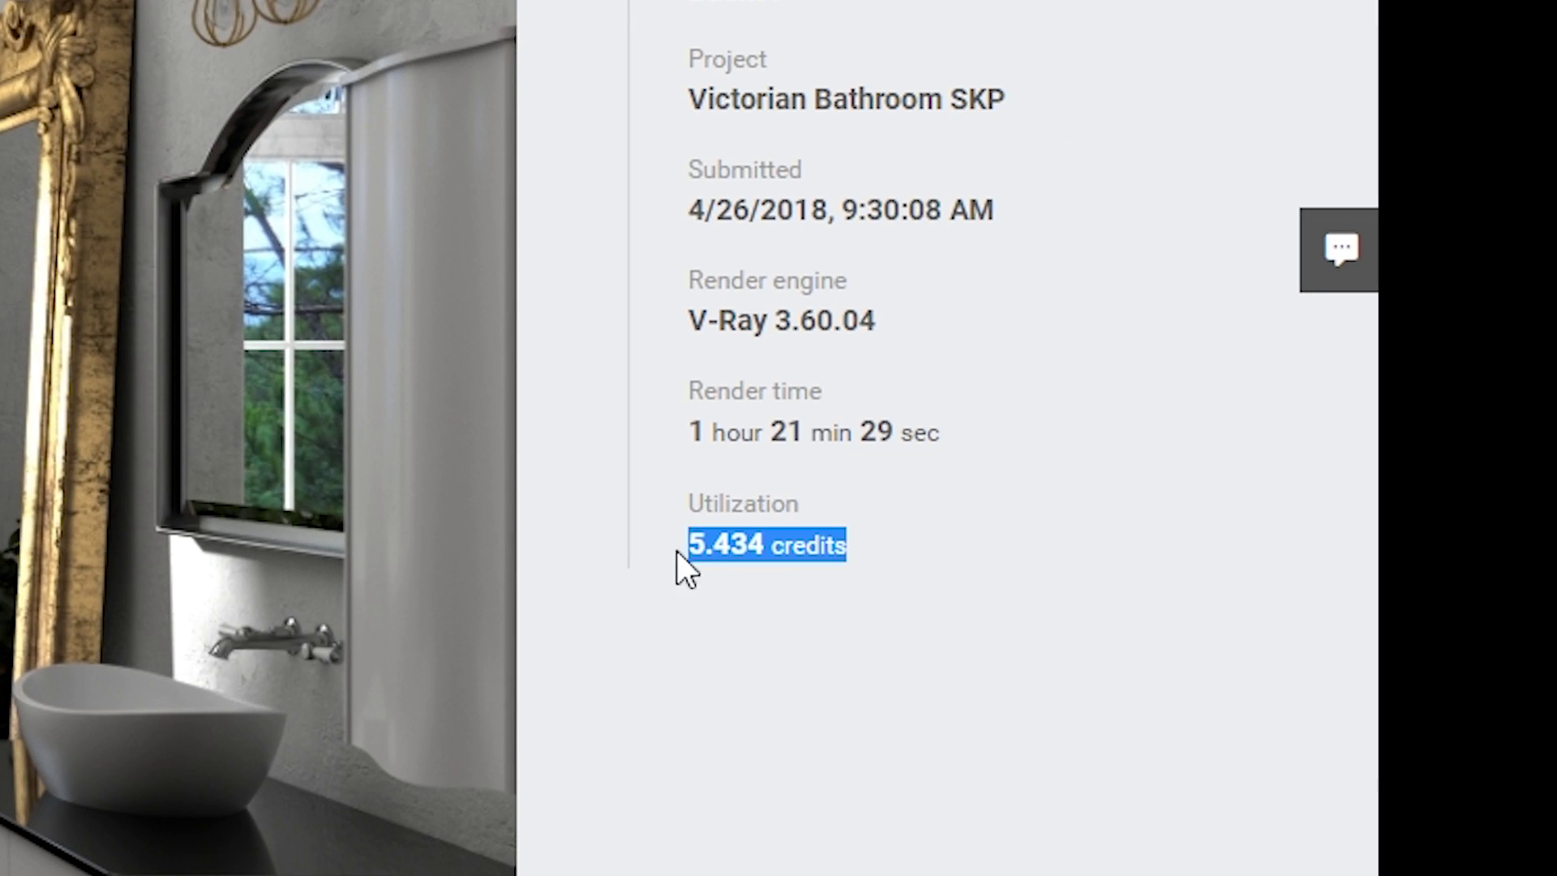
click(915, 600)
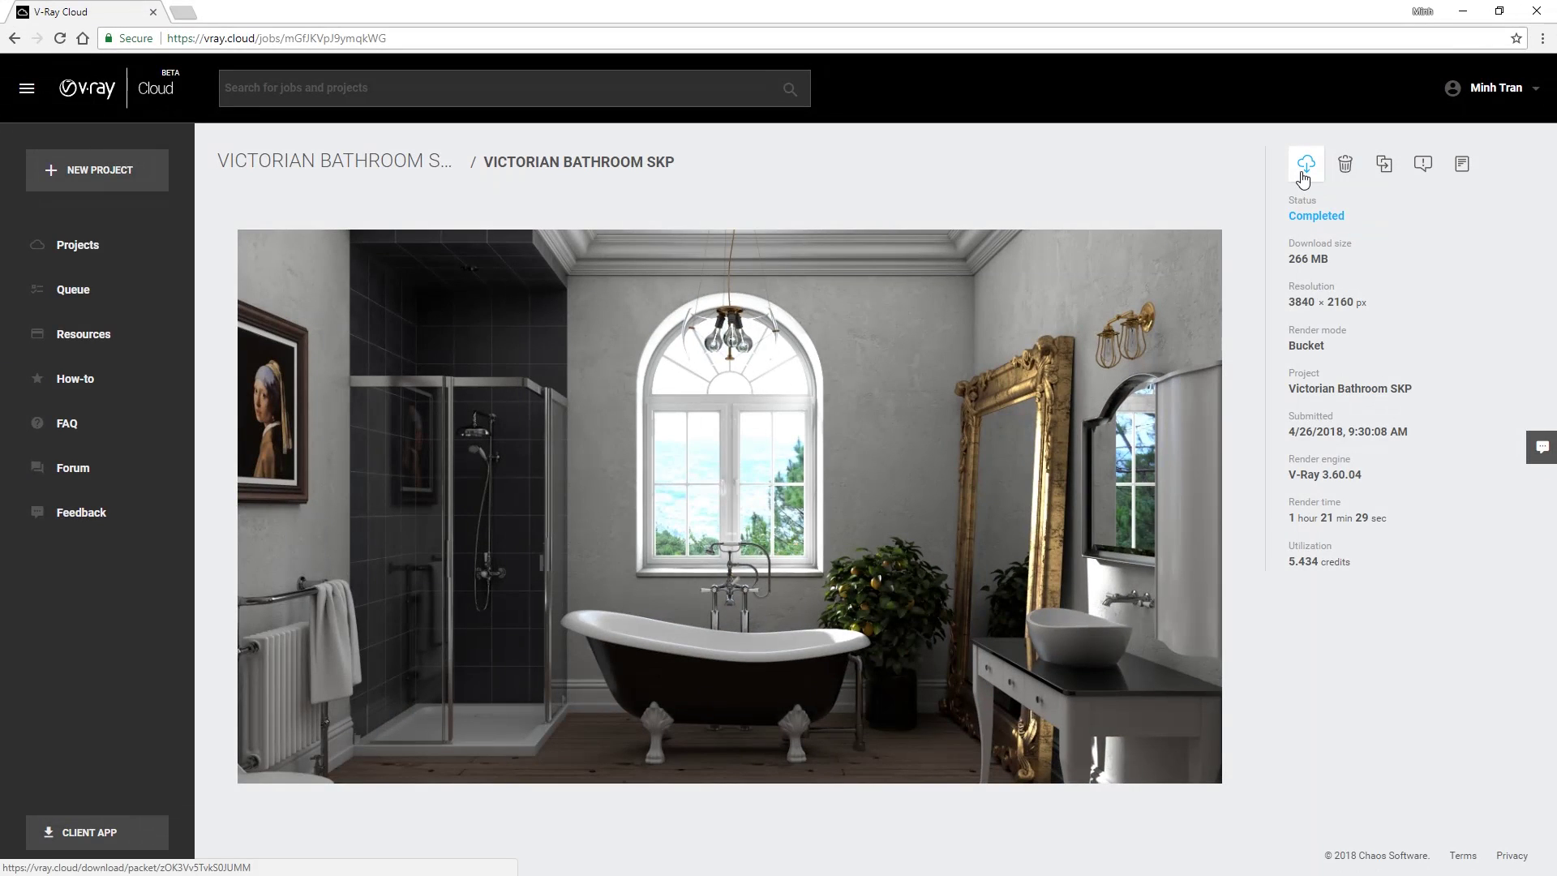
- Download the job's render results as a zip archive
click(1304, 170)
click(1024, 597)
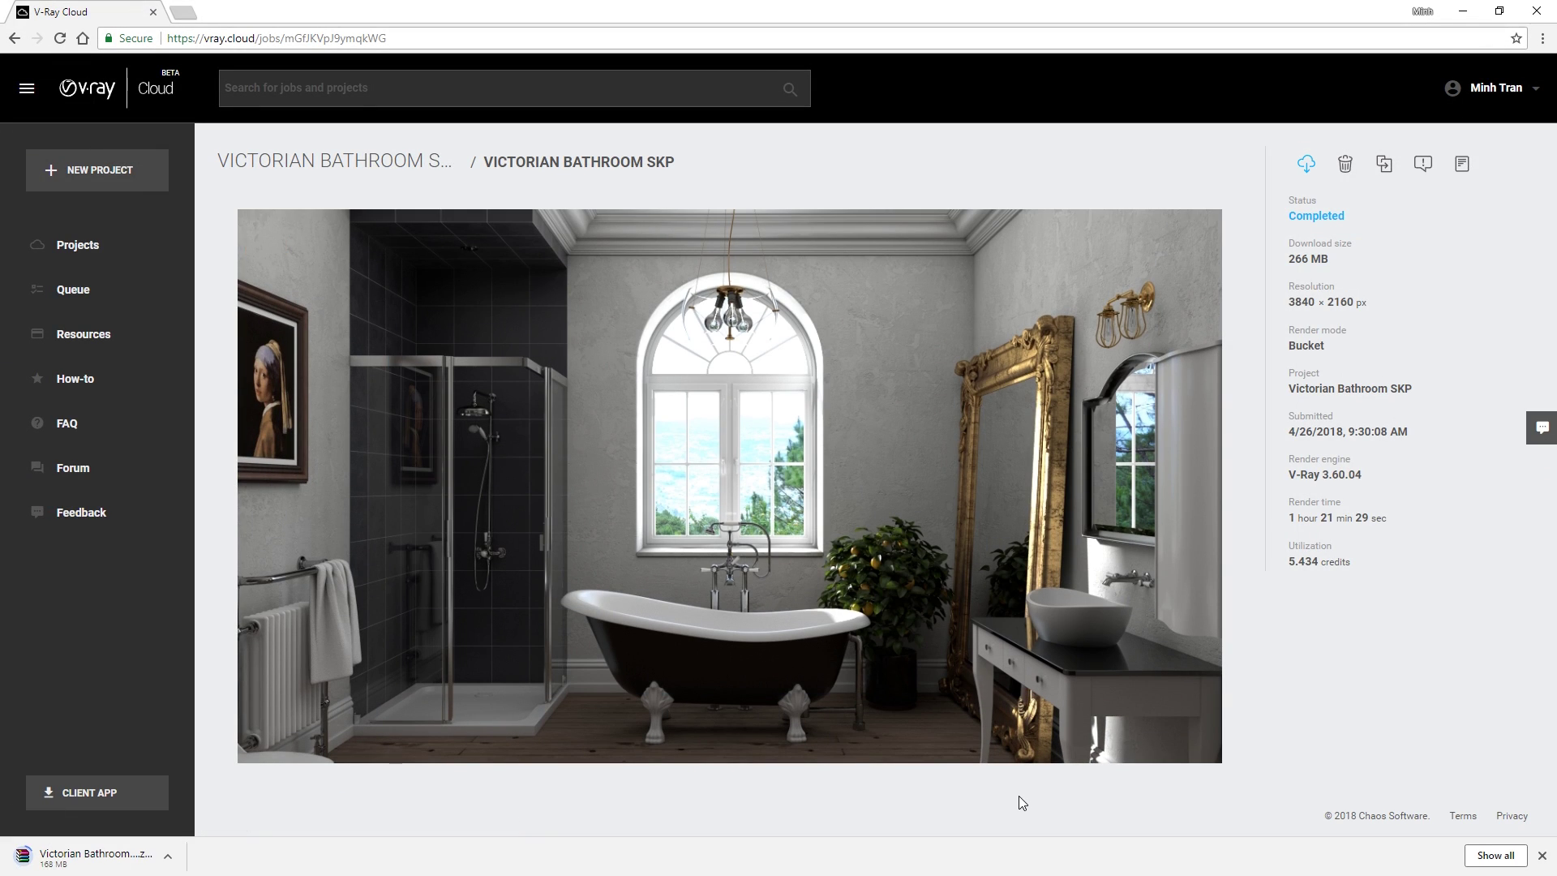
- Extract the downloaded zip and open the Victorian Bathroom SKP folder
click(168, 864)
right_click(557, 532)
click(663, 640)
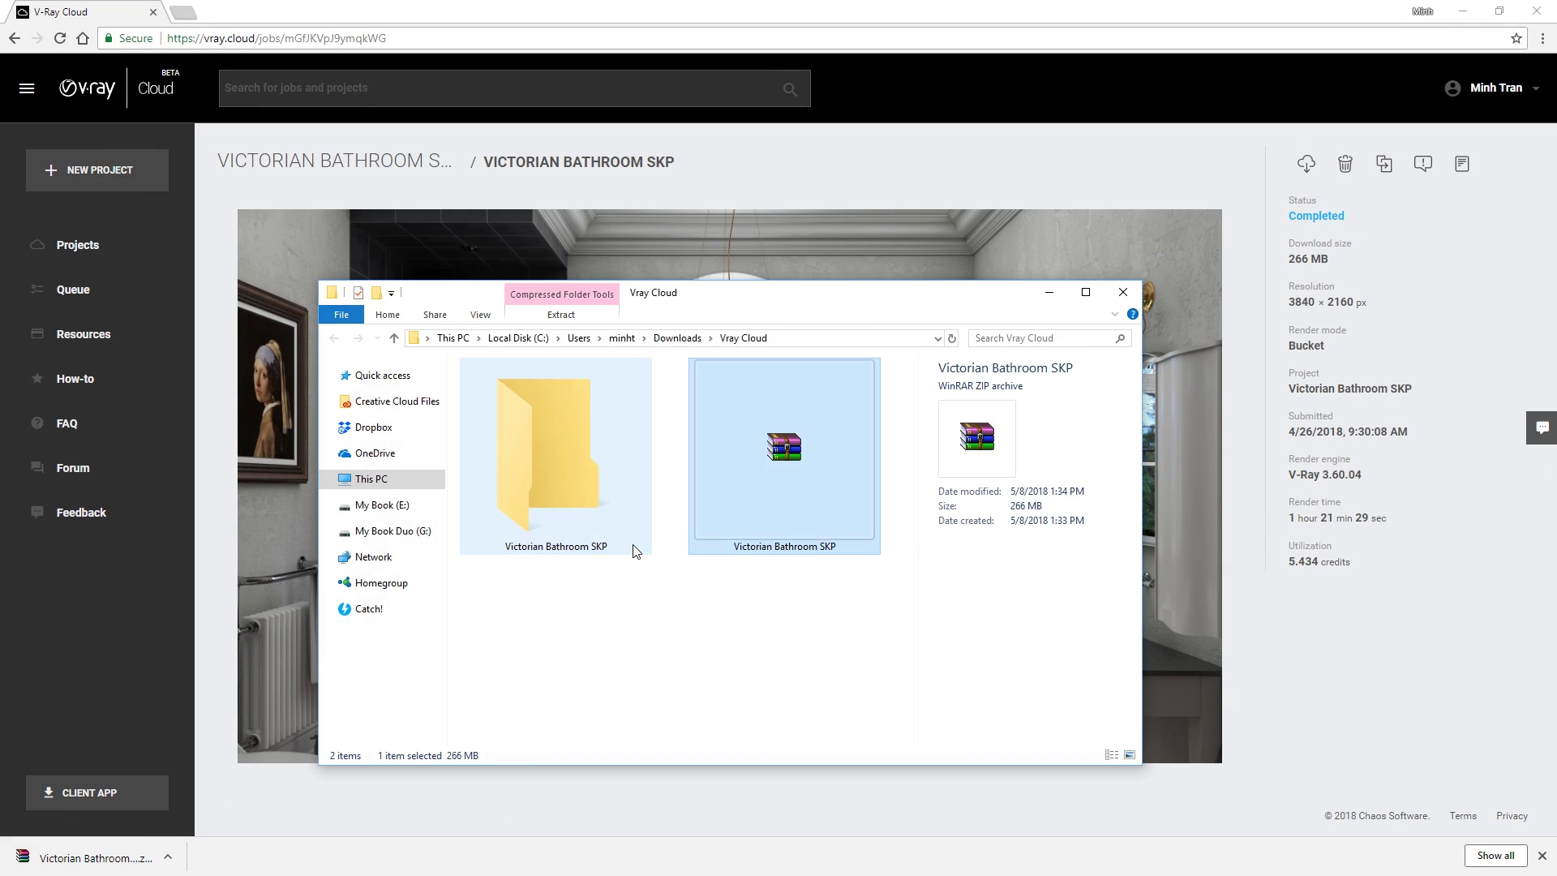
double_click(612, 480)
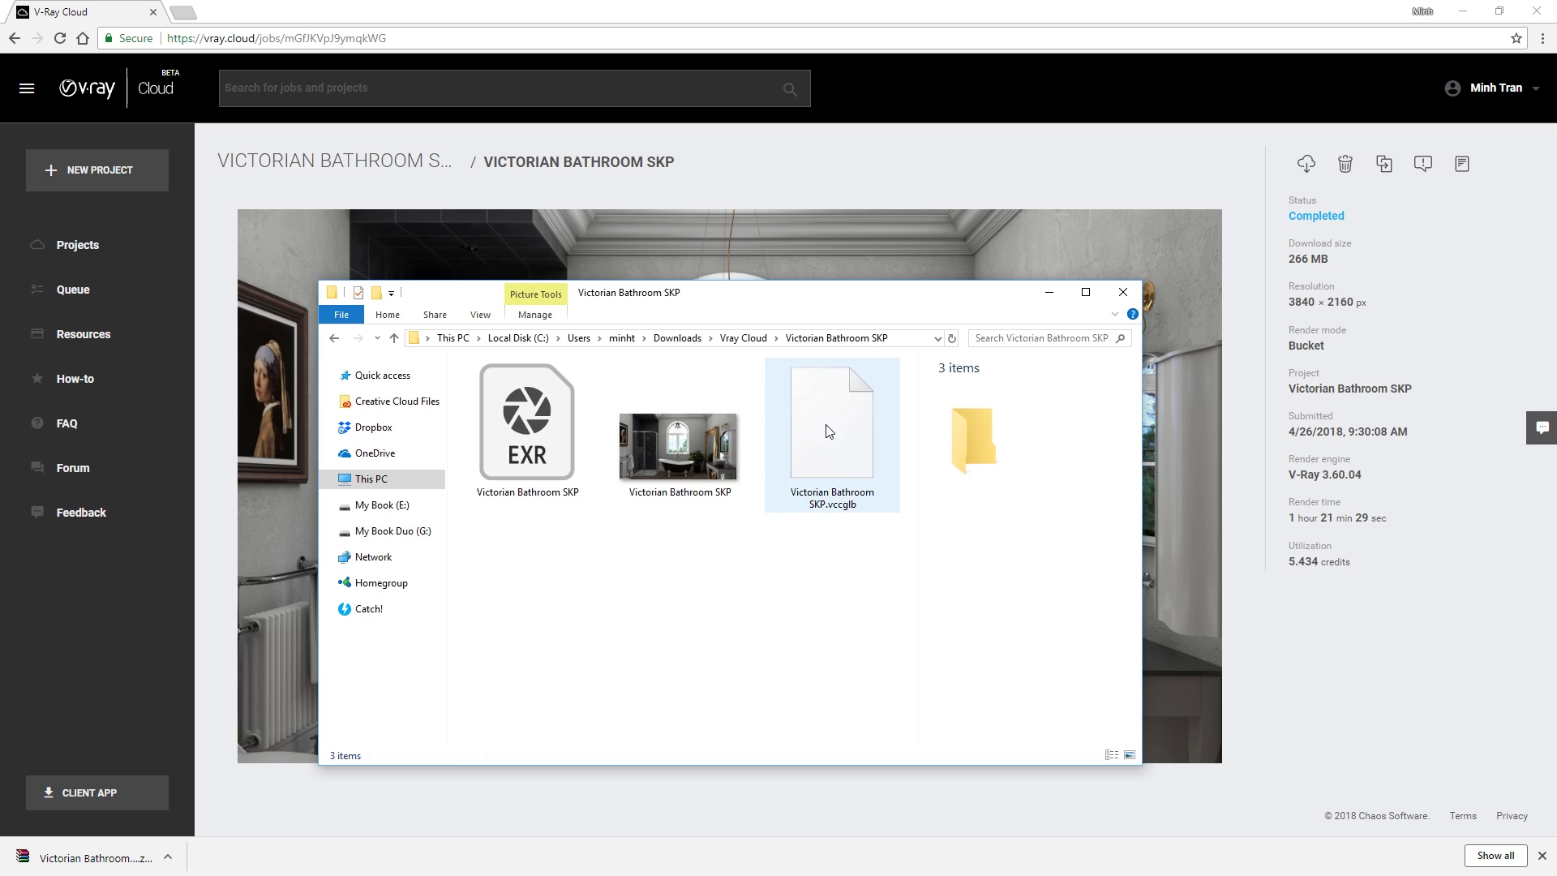
- Inspect the extracted EXR, JPG and vccglb files
click(528, 495)
click(724, 469)
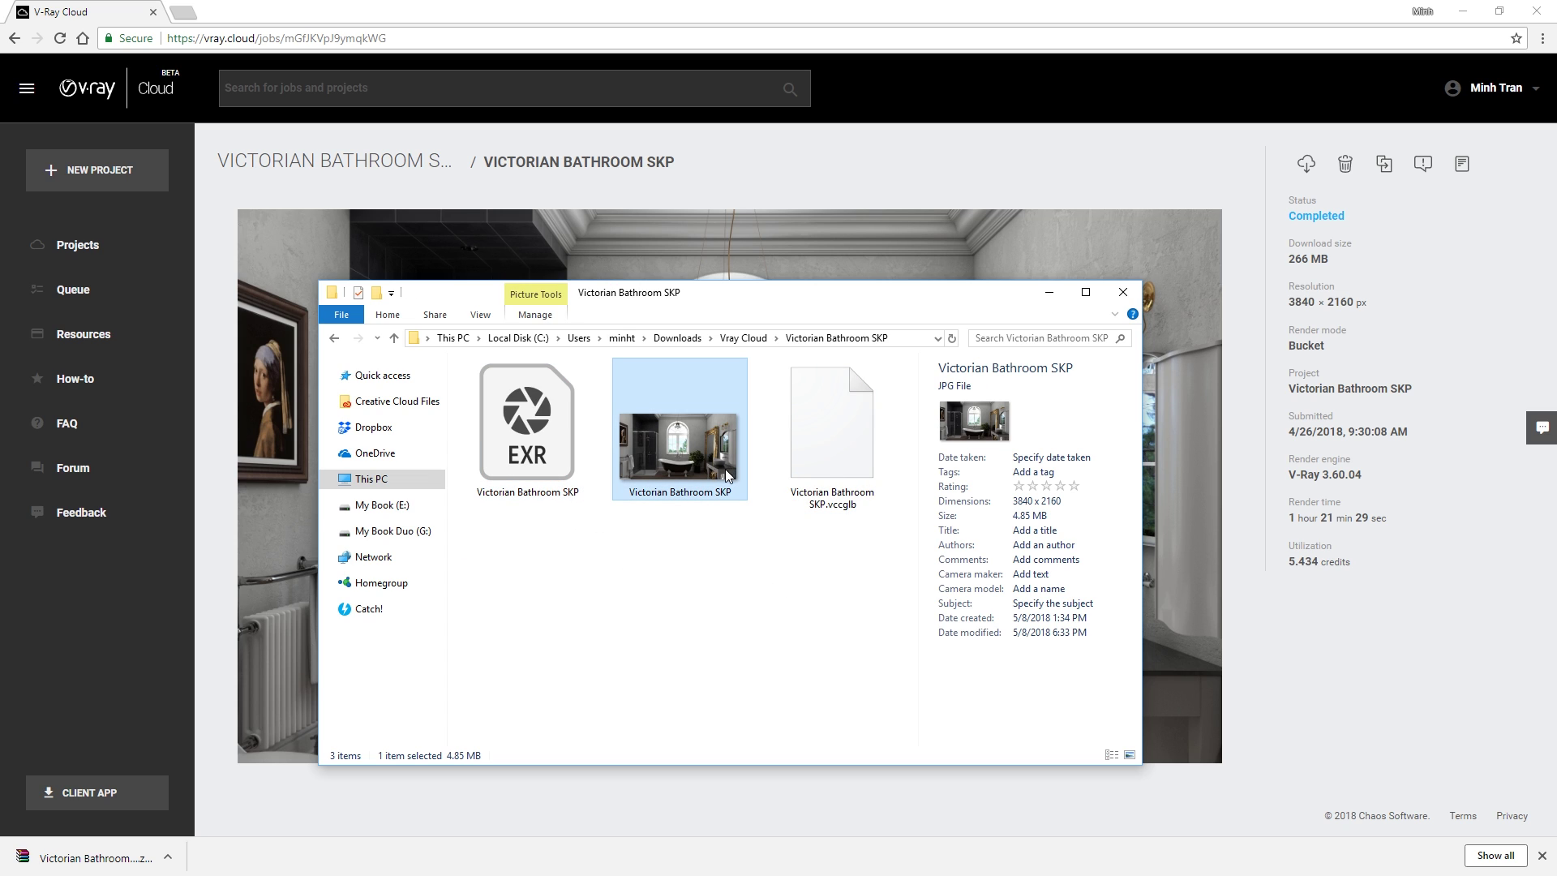
click(839, 501)
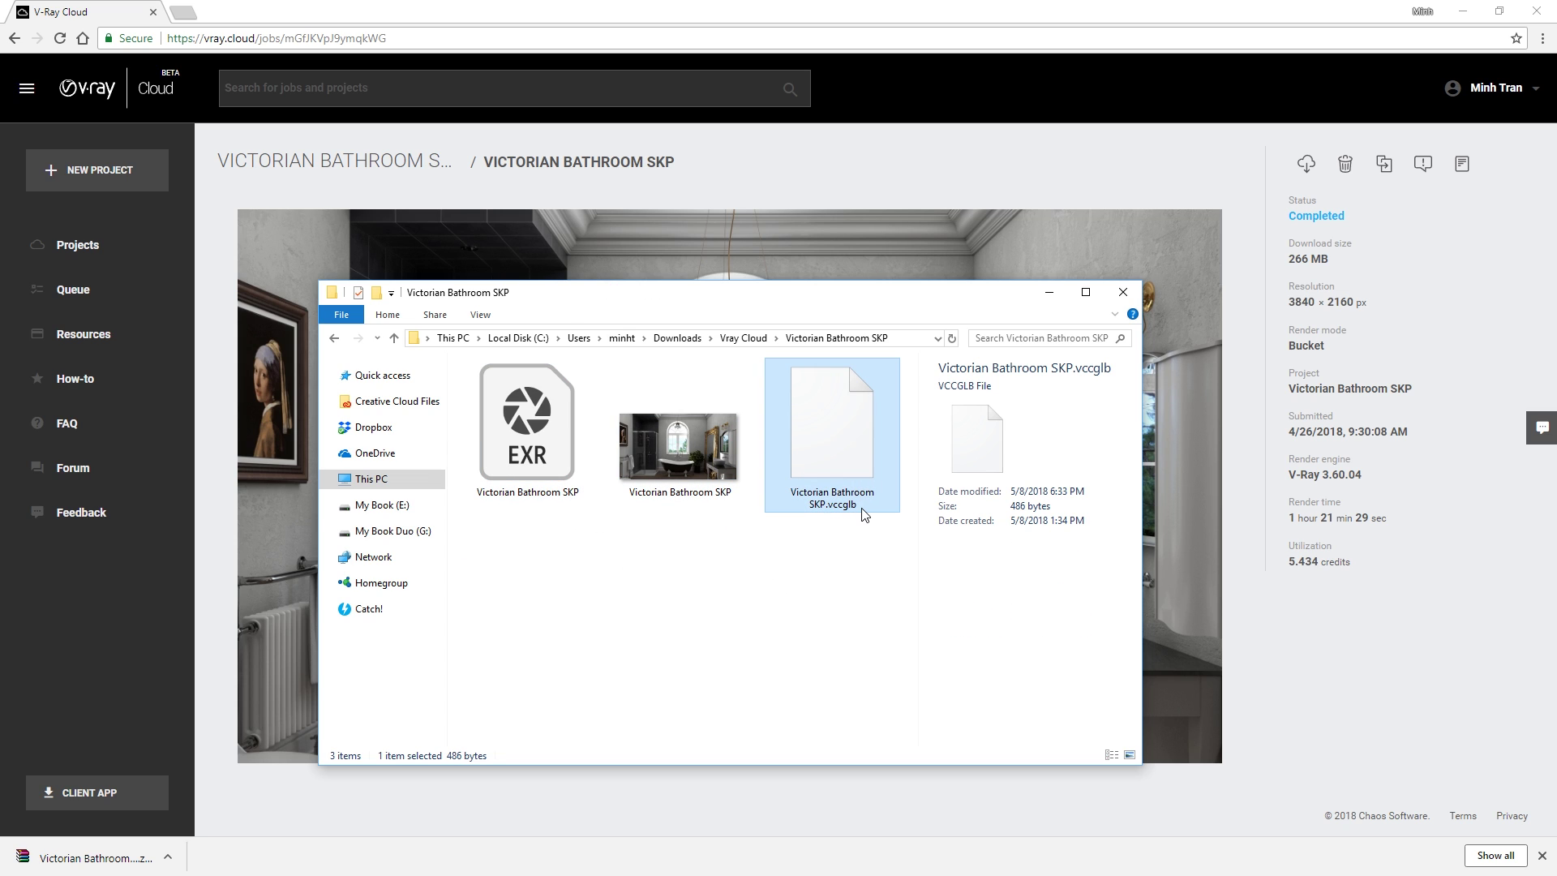
double_click(657, 447)
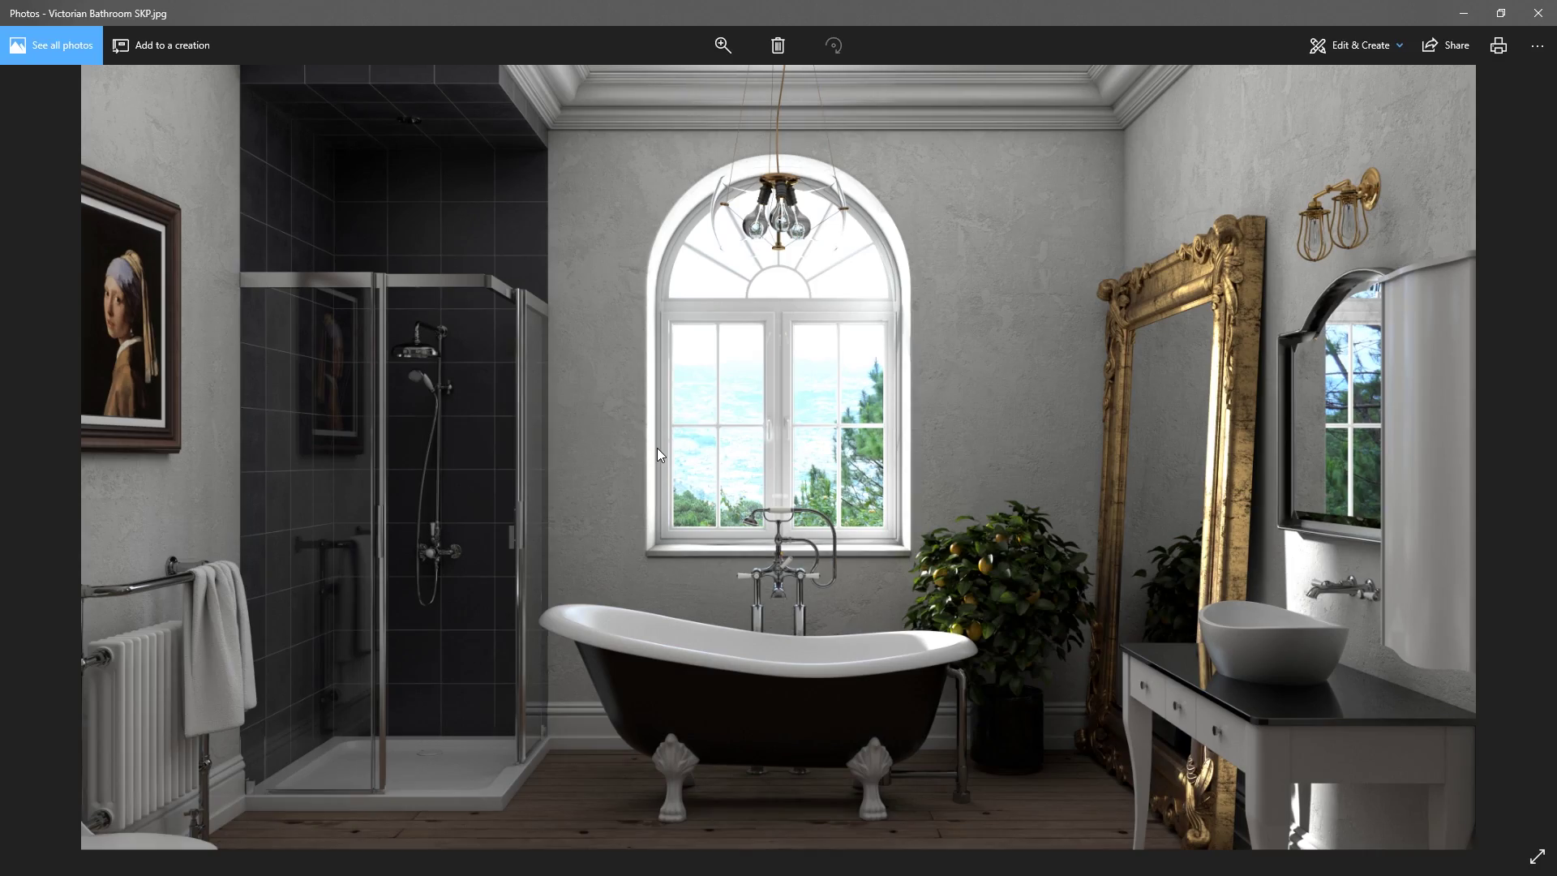
scroll(1312, 214, up, 5)
scroll(1310, 233, down, 3)
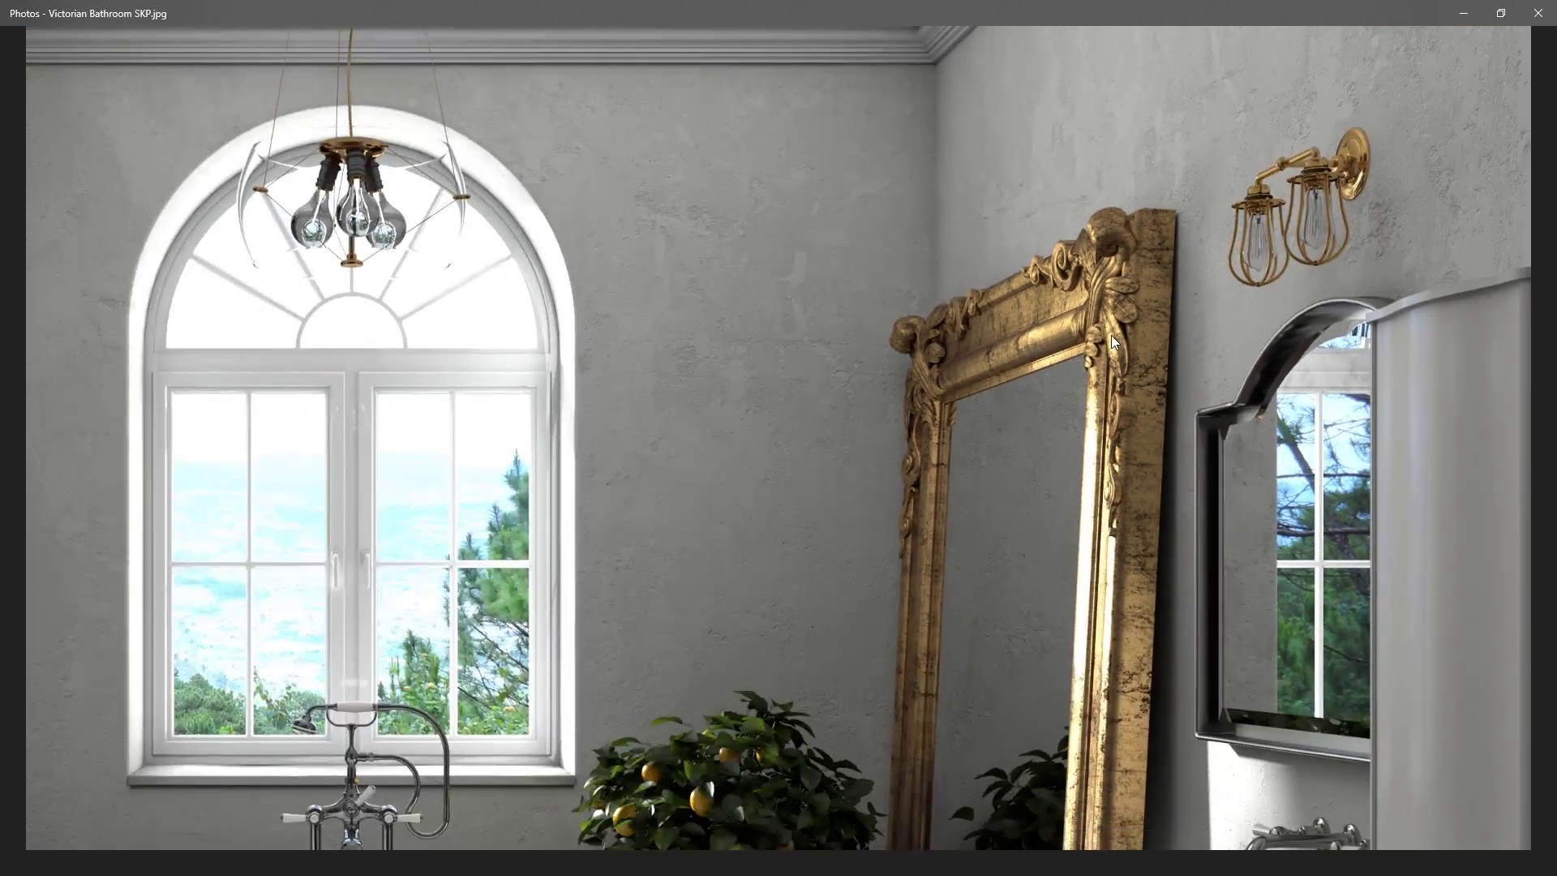
scroll(1111, 334, down, 2)
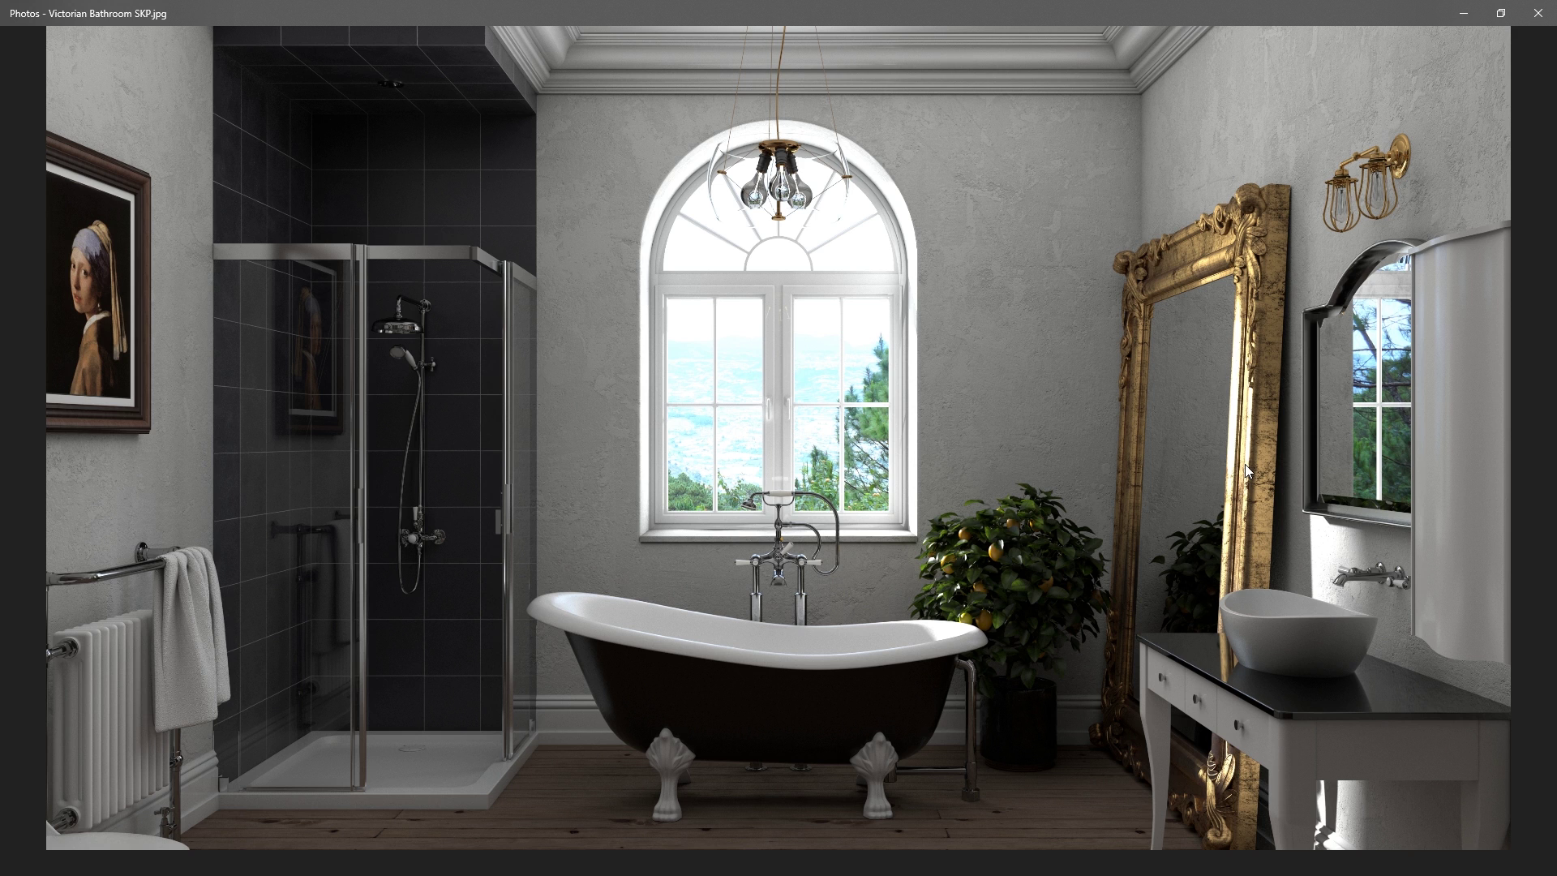
click(1537, 12)
click(571, 441)
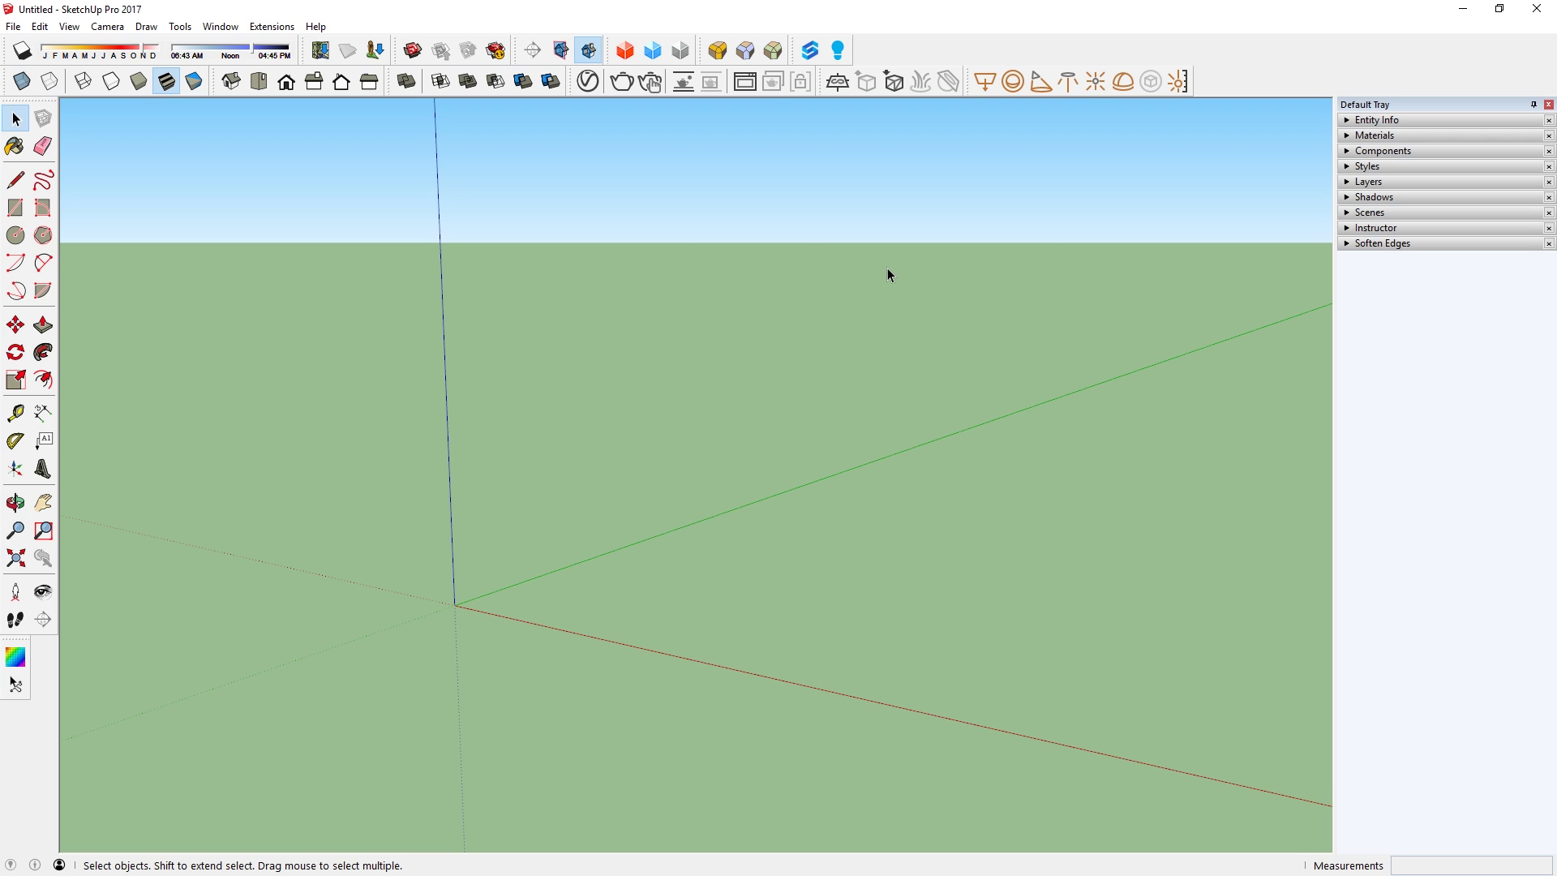
- Bring up the empty V-Ray frame buffer from the toolbar and from the Asset Editor
click(745, 82)
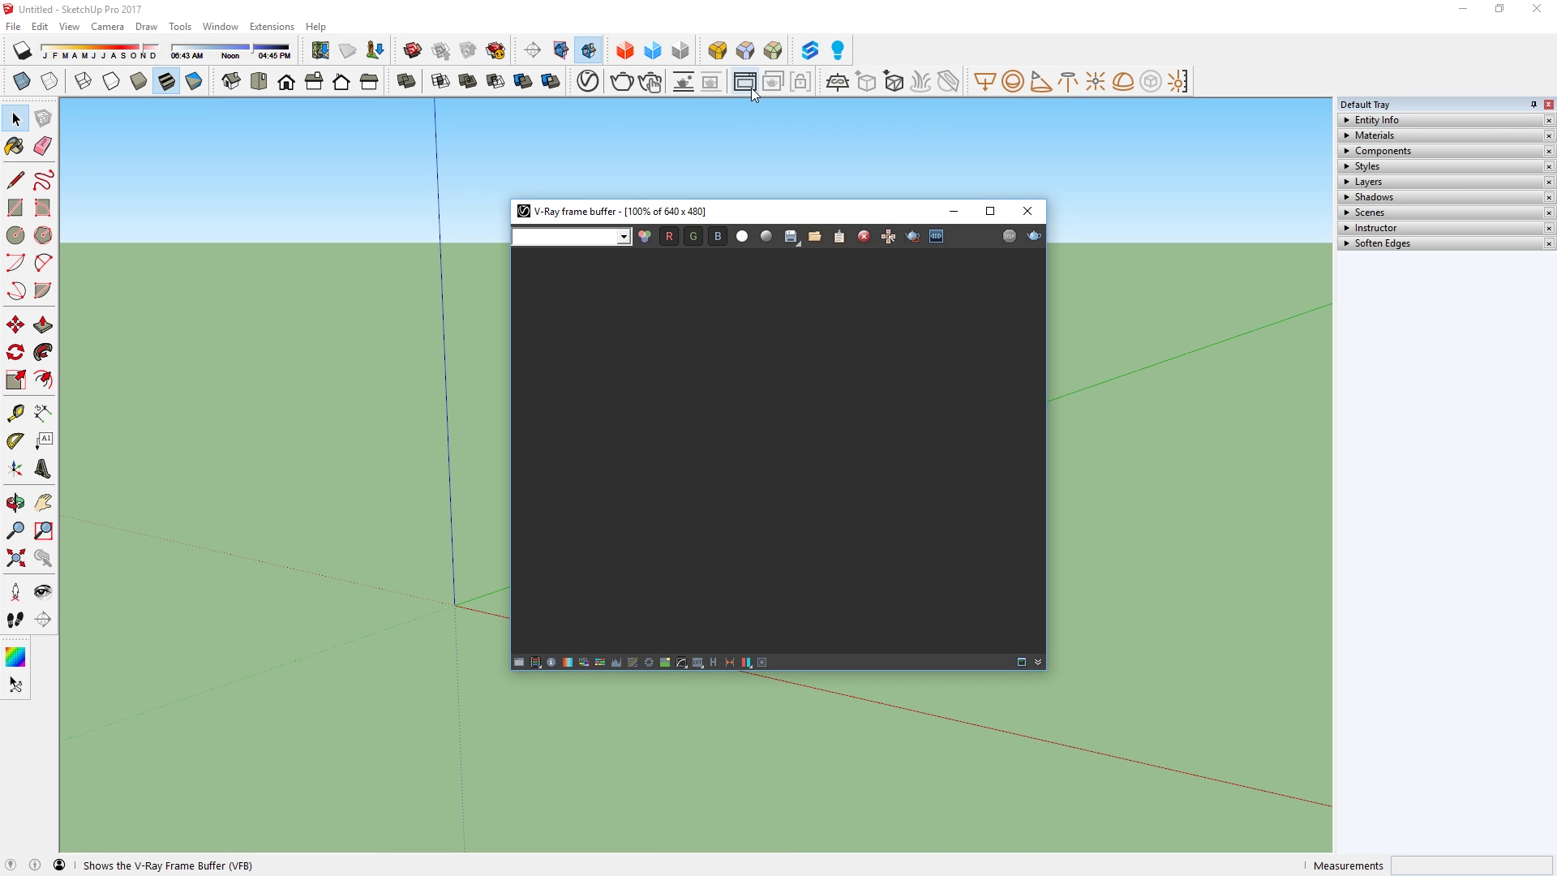
click(954, 211)
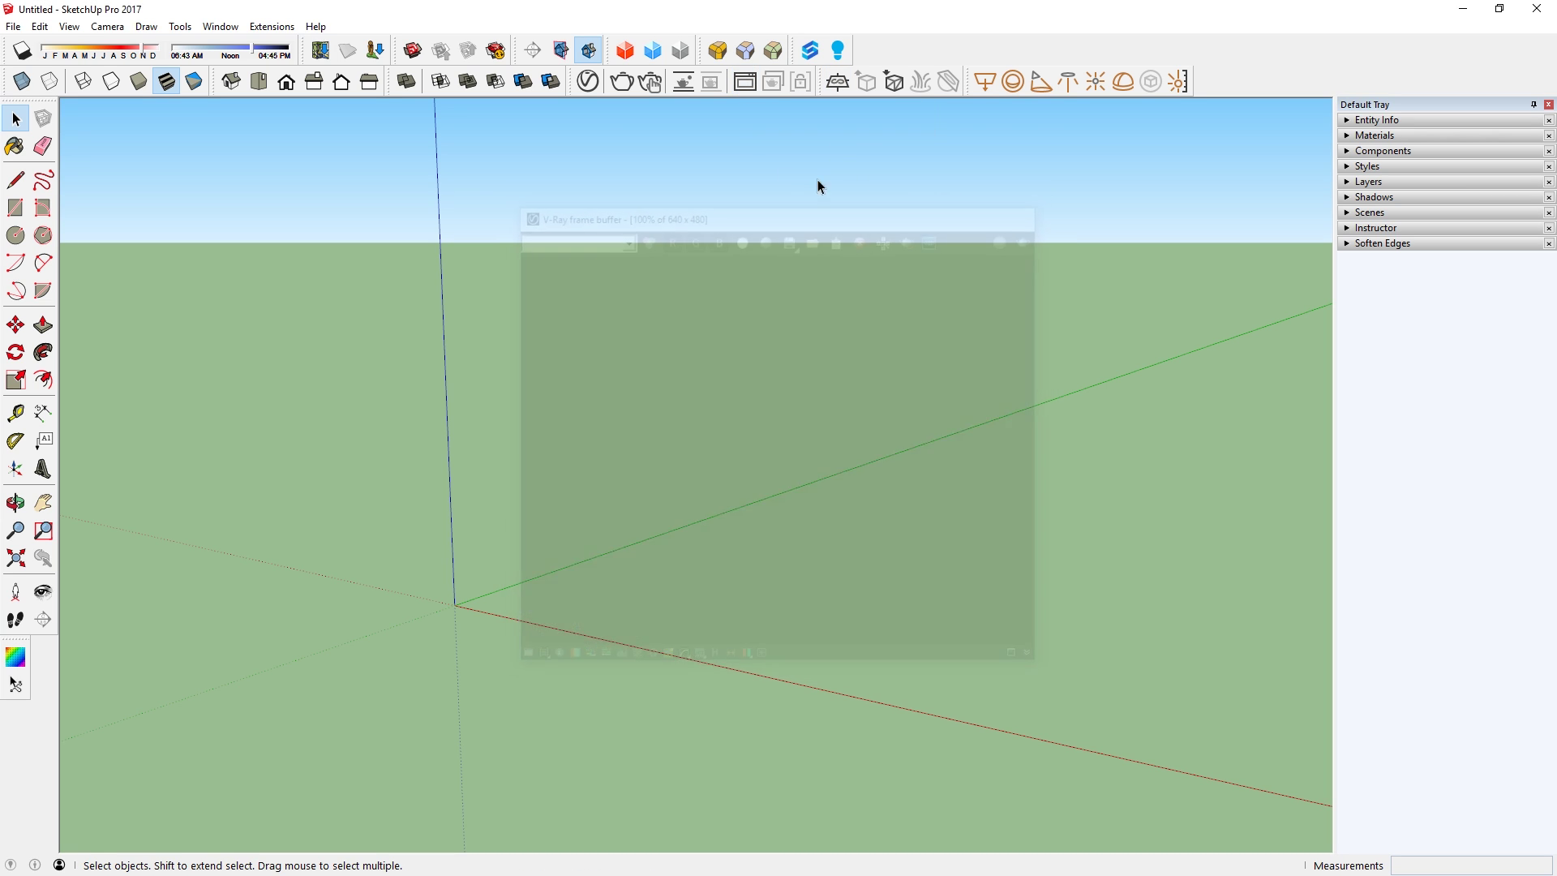
click(589, 83)
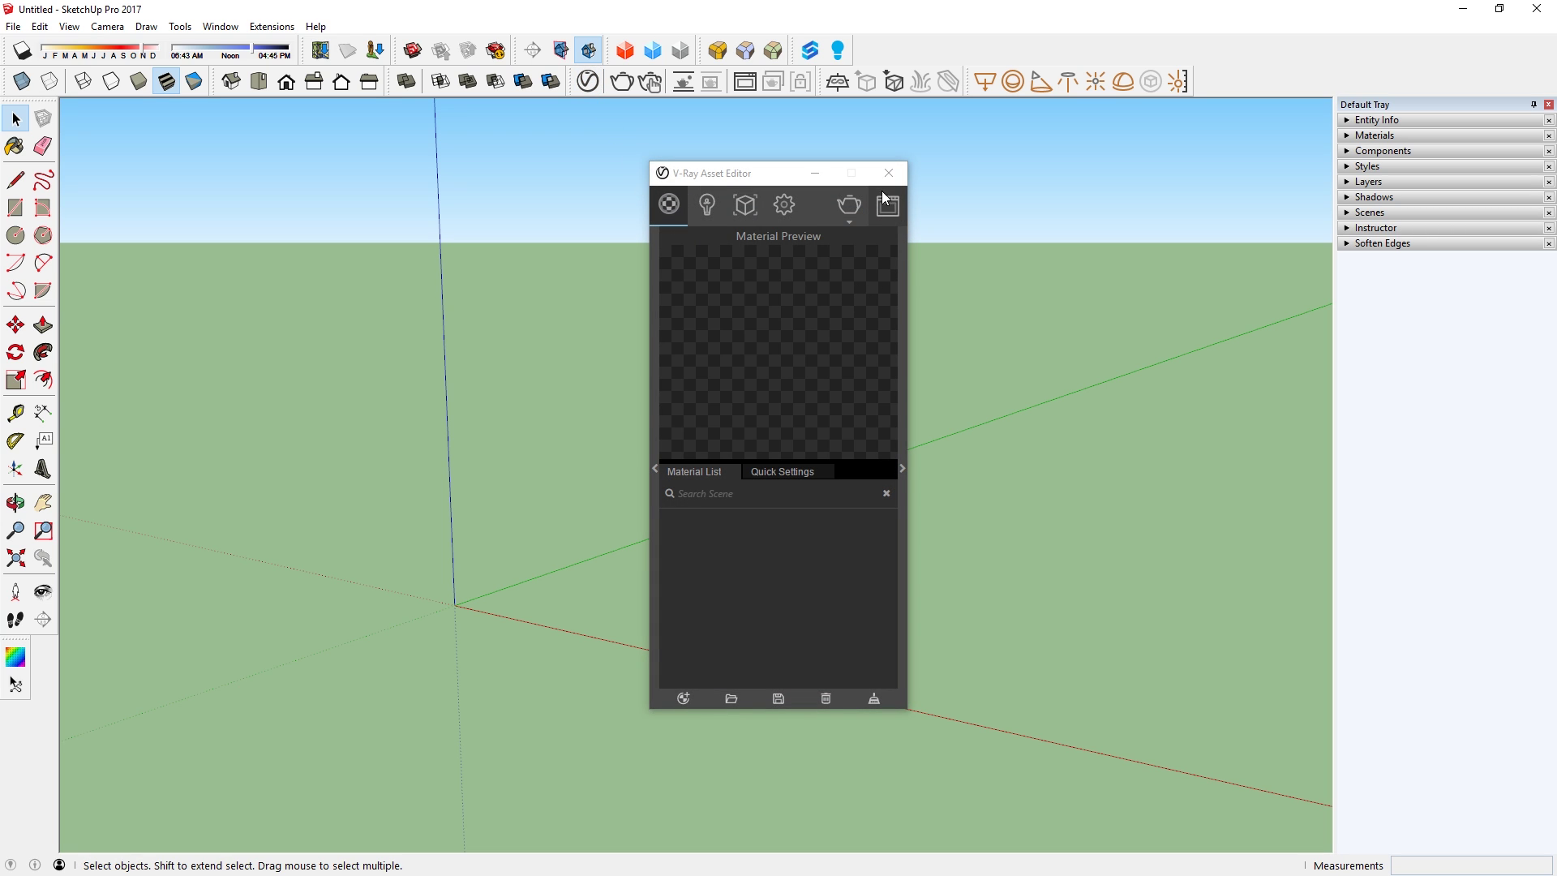
click(892, 215)
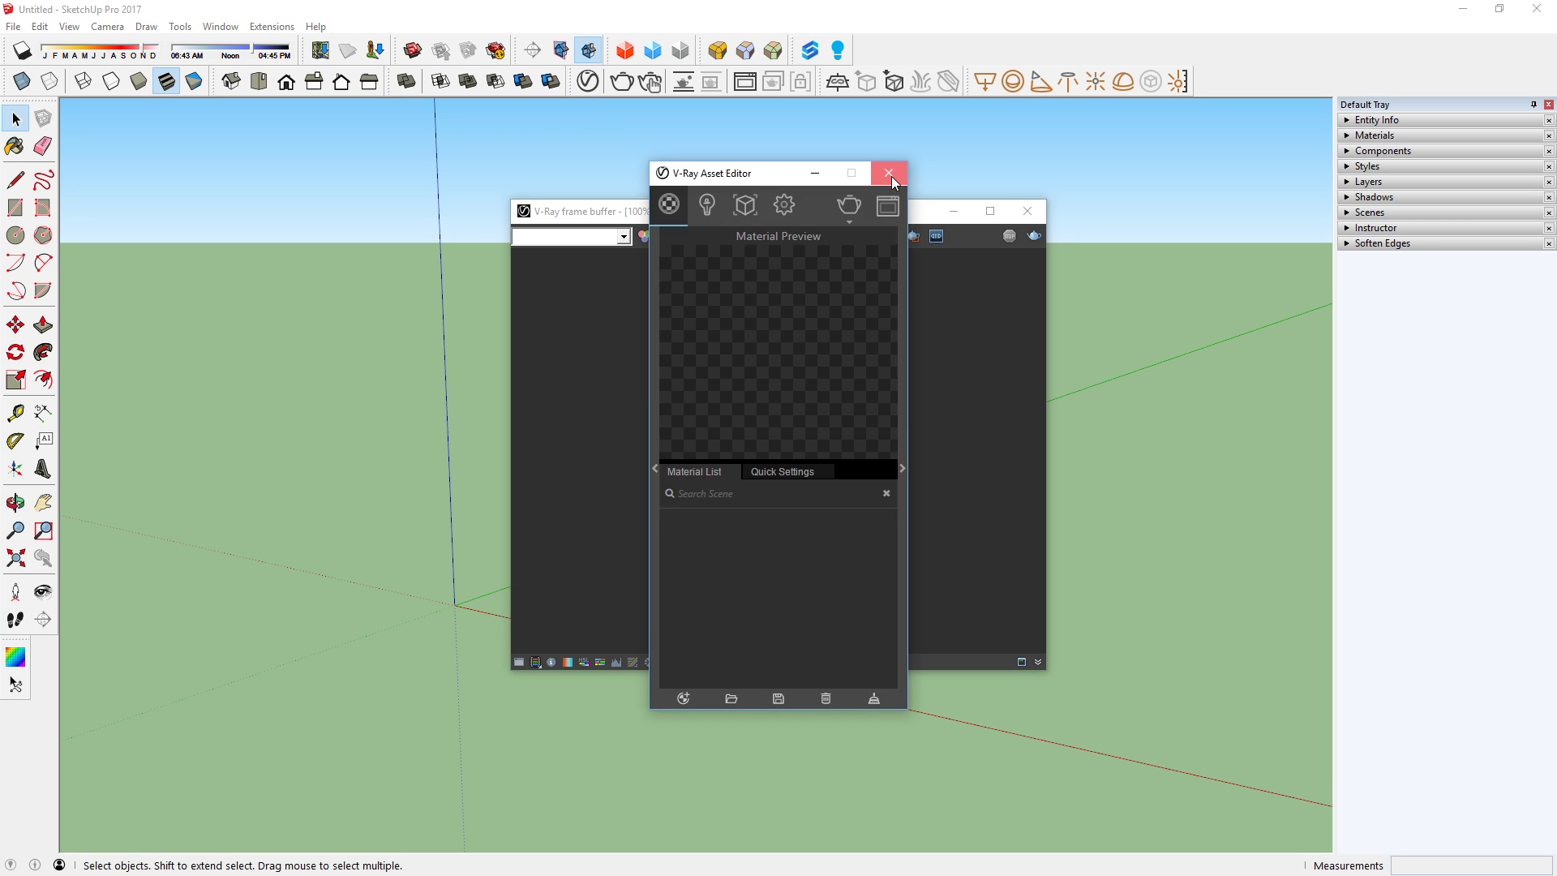
click(891, 177)
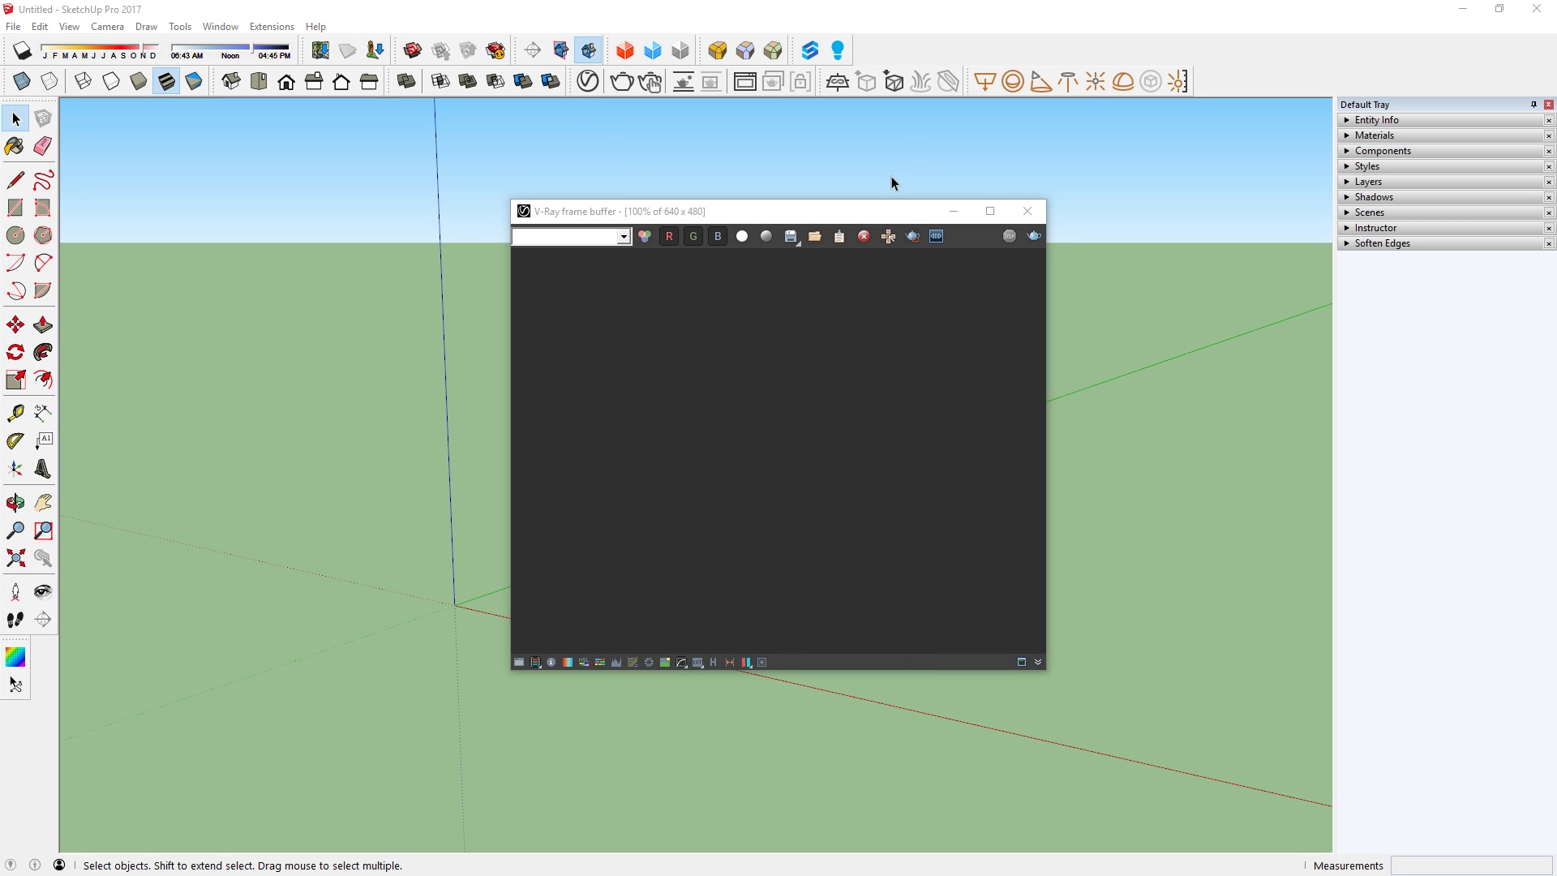
- Load the Victorian Bathroom SKP OpenEXR render into the frame buffer
click(816, 241)
click(1021, 810)
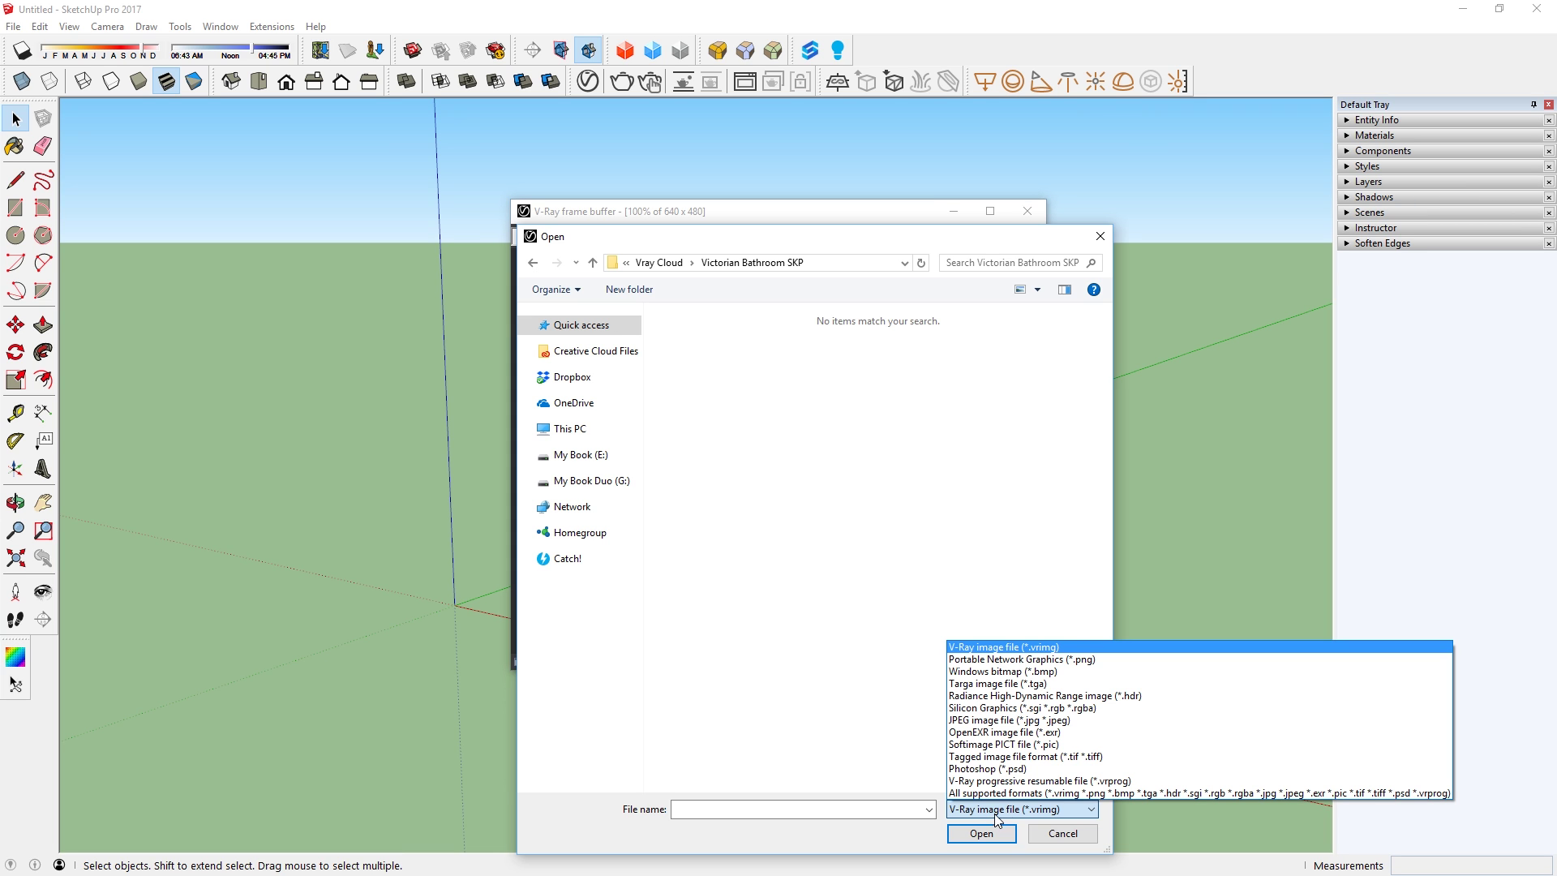
click(1033, 735)
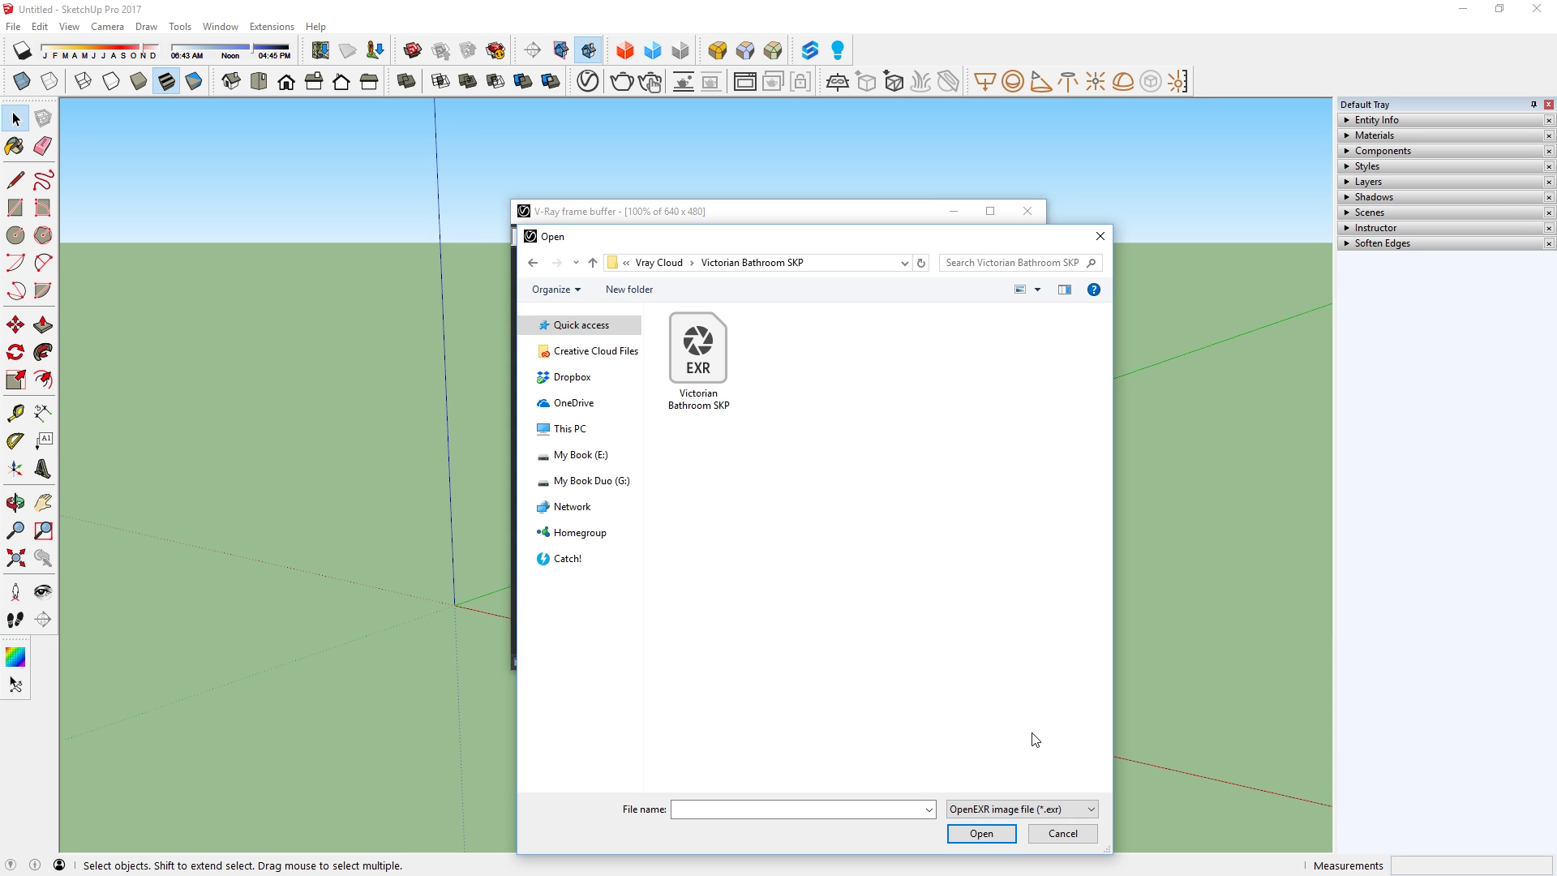
double_click(712, 351)
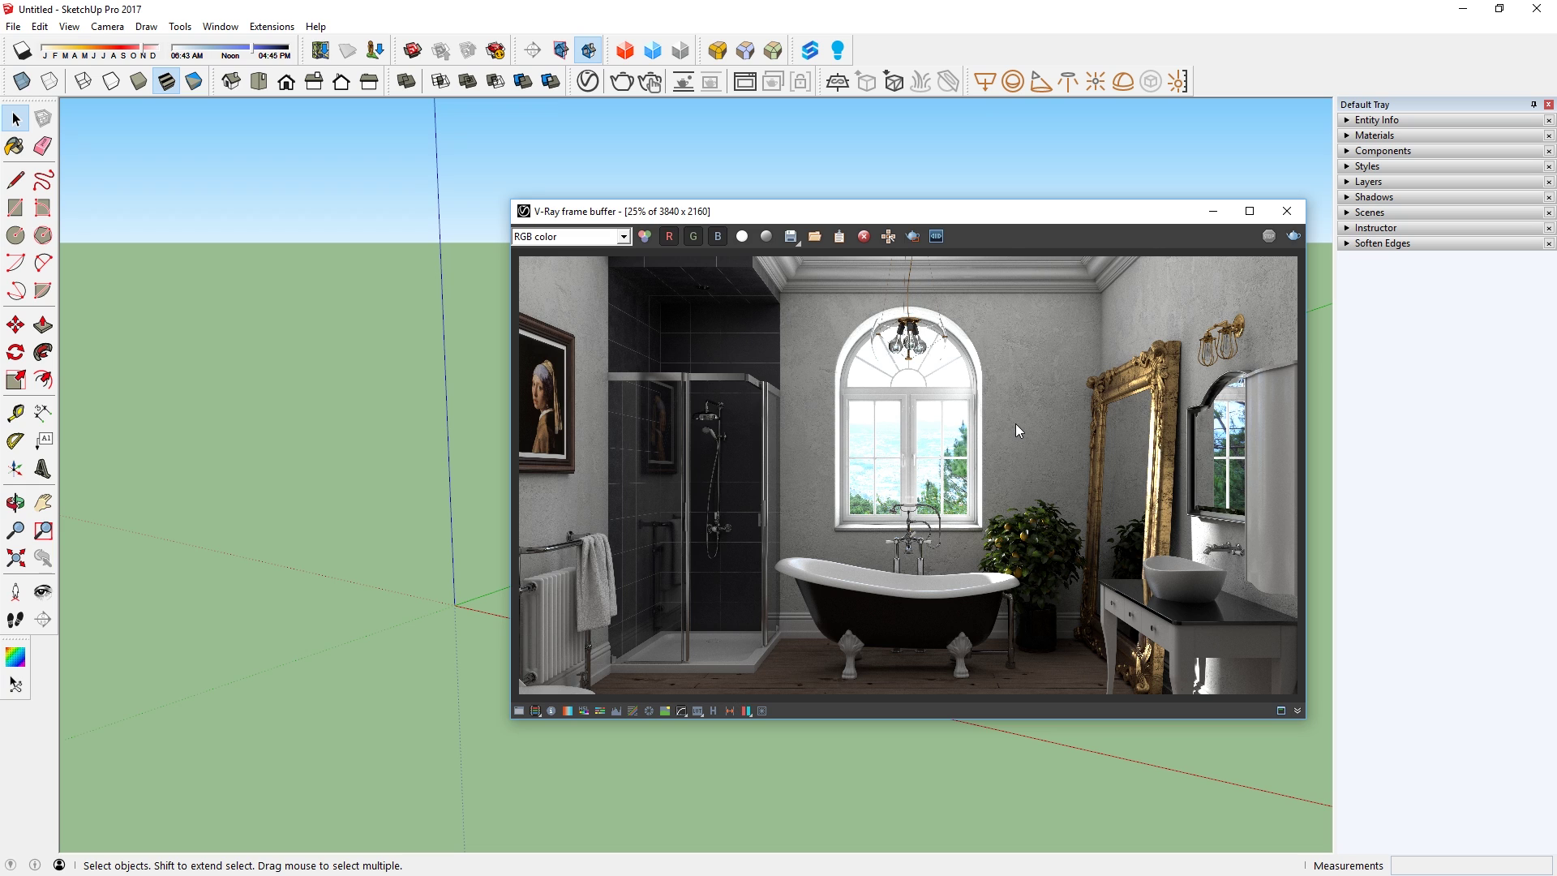
- Show the colour correction panel and look through its Exposure and Color Balance settings
click(519, 711)
drag(1191, 217, 868, 252)
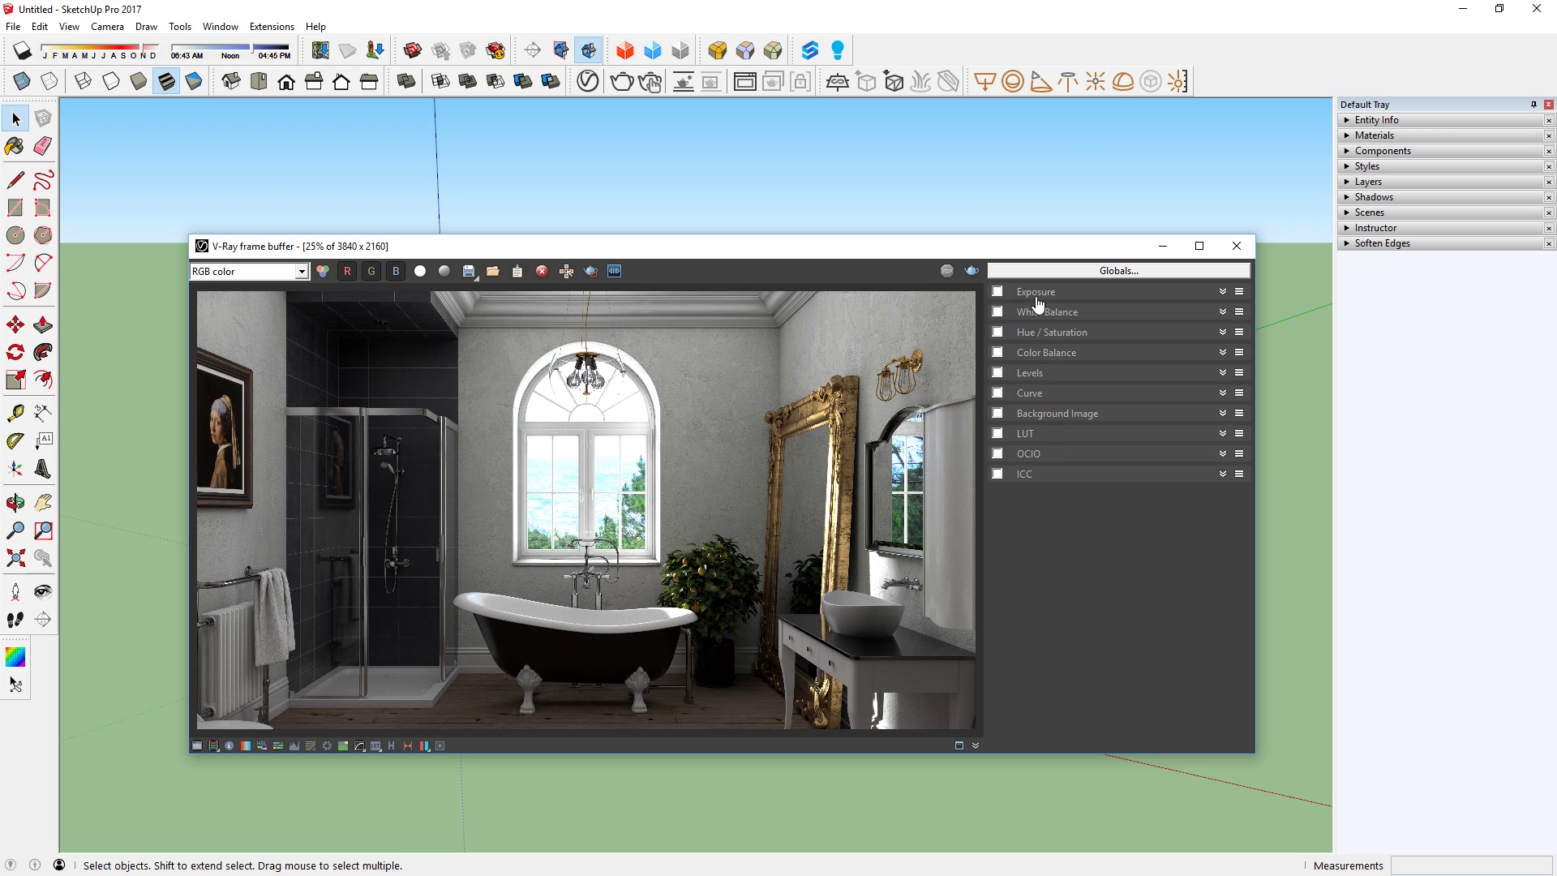
click(1223, 291)
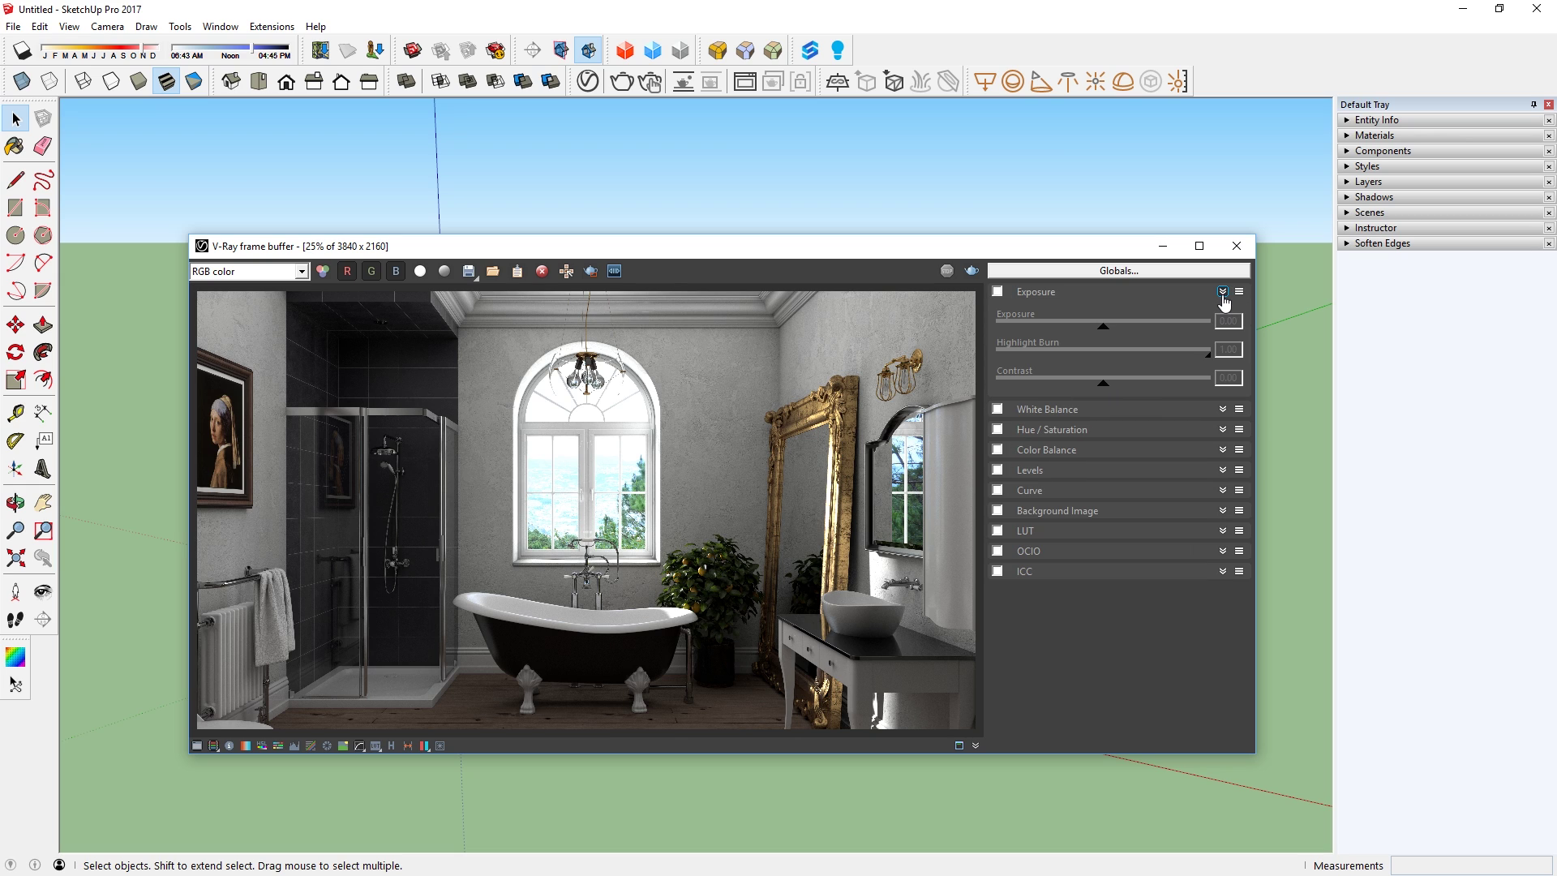
click(1222, 448)
click(1223, 449)
click(1222, 291)
- Load the Victorian Bathroom SKP.vccglb global colour corrections onto the render
click(1120, 273)
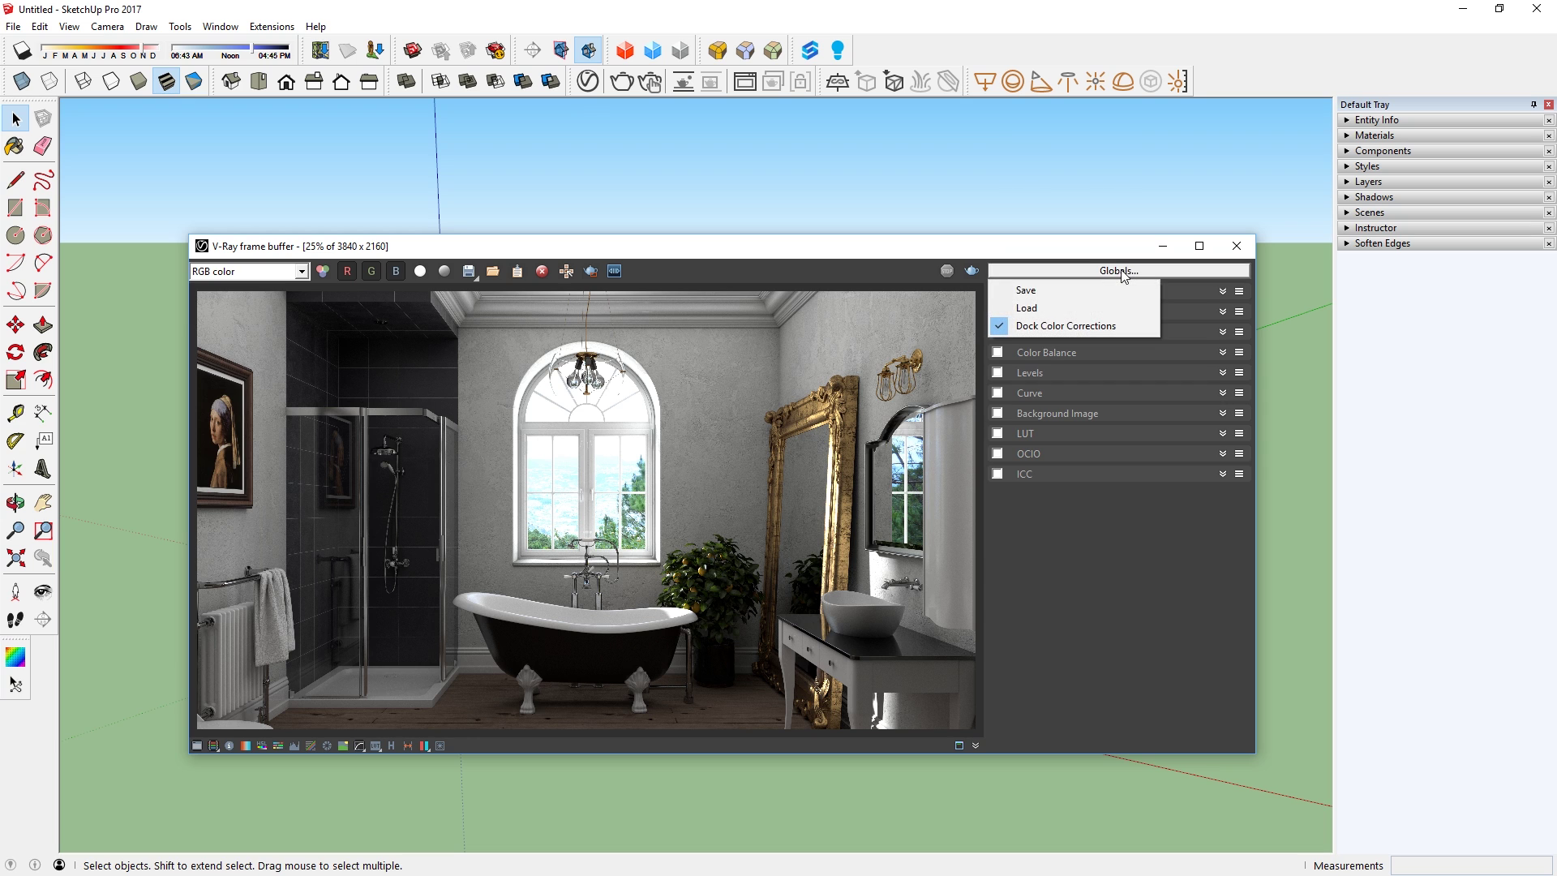
click(1050, 310)
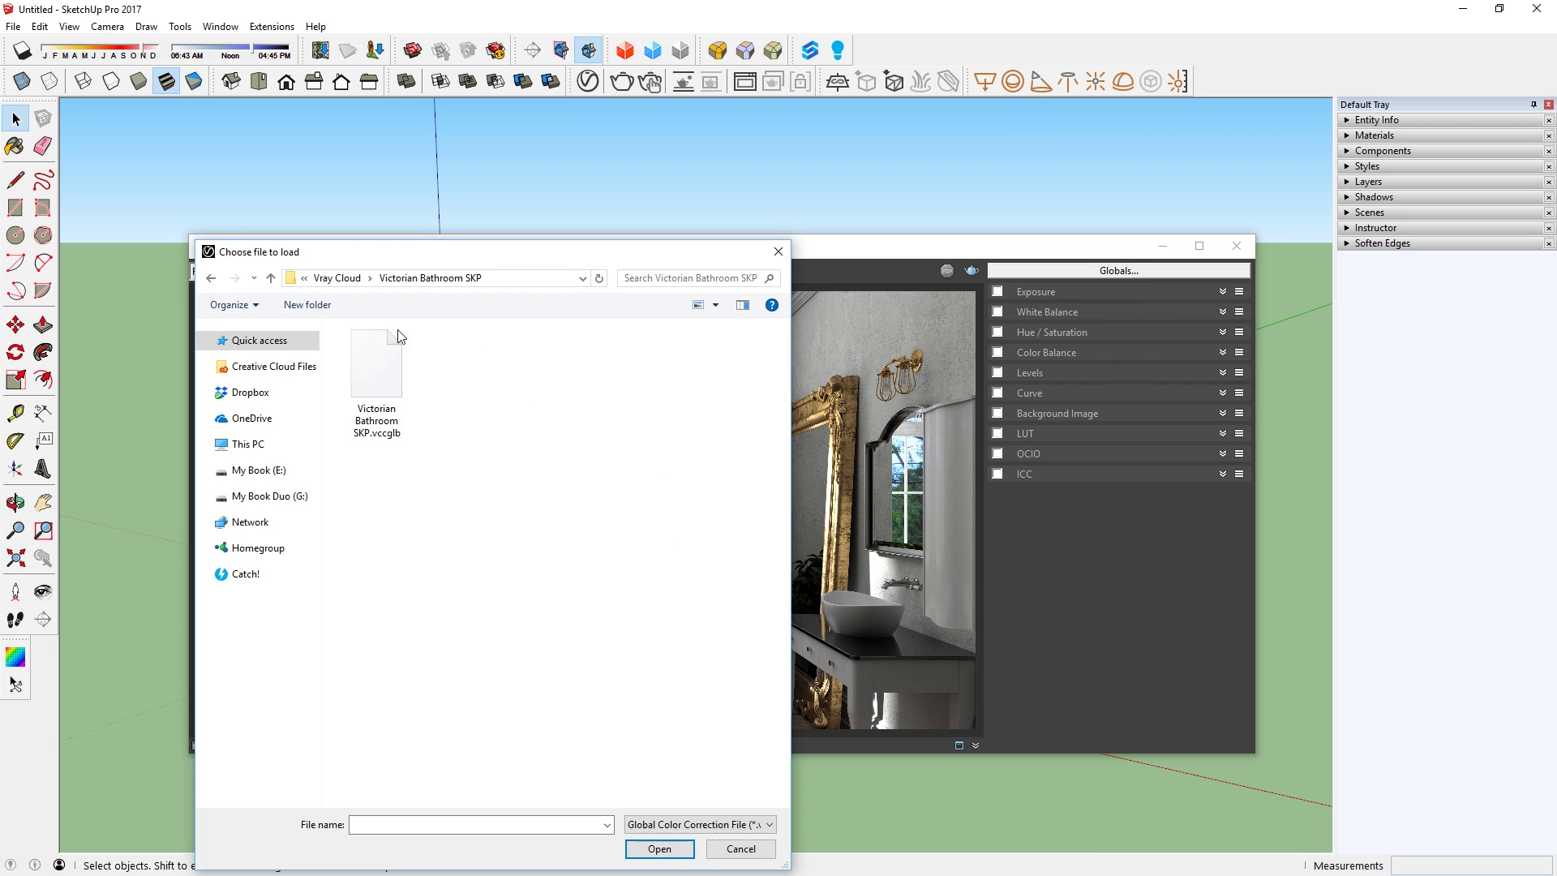
double_click(362, 355)
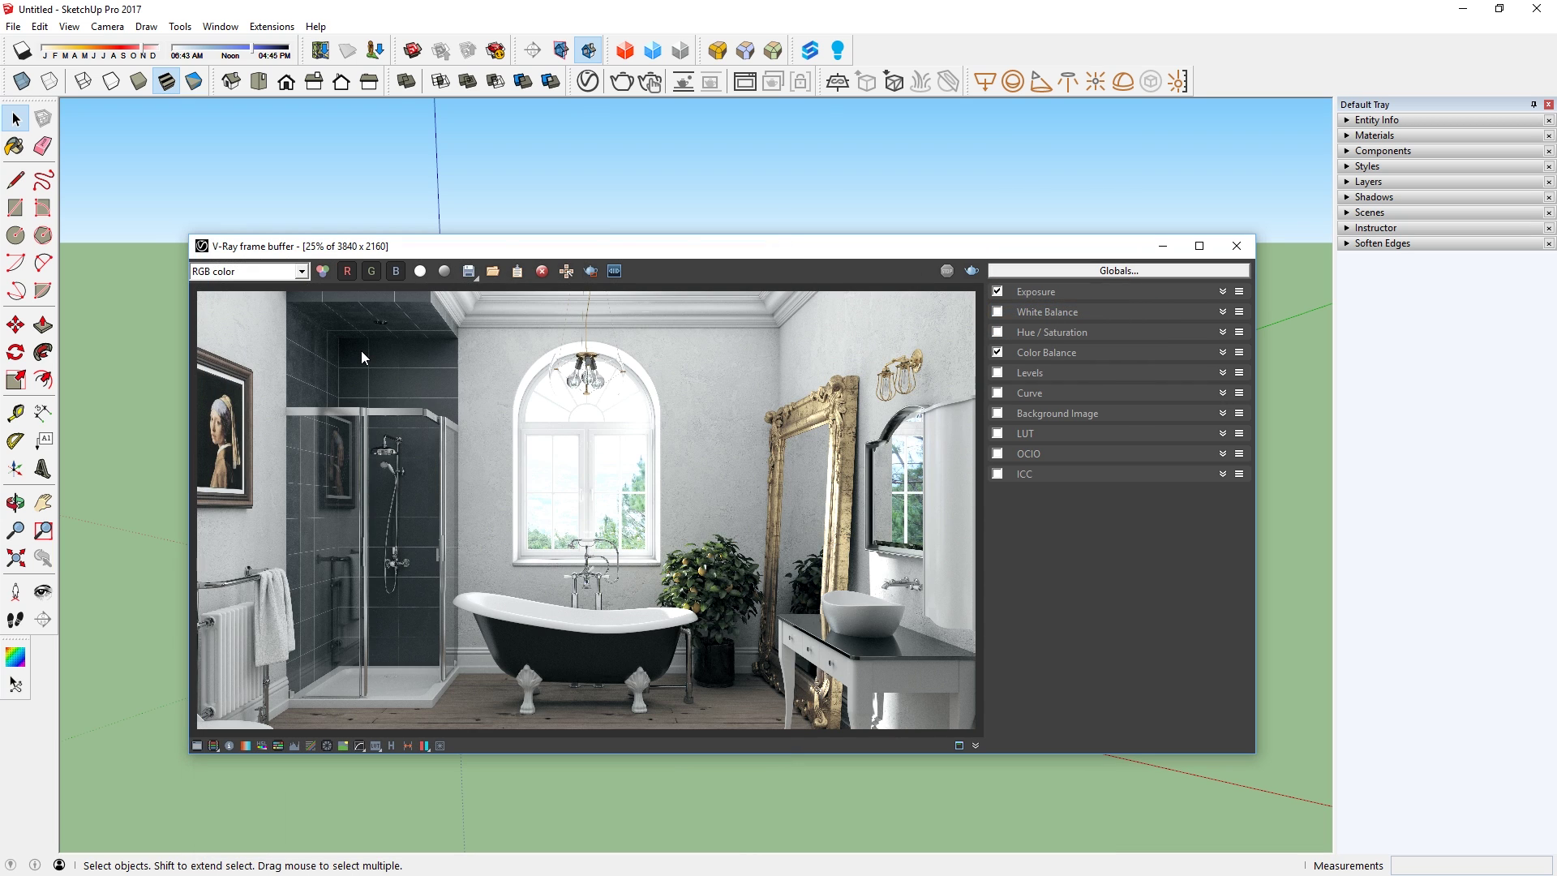
click(997, 291)
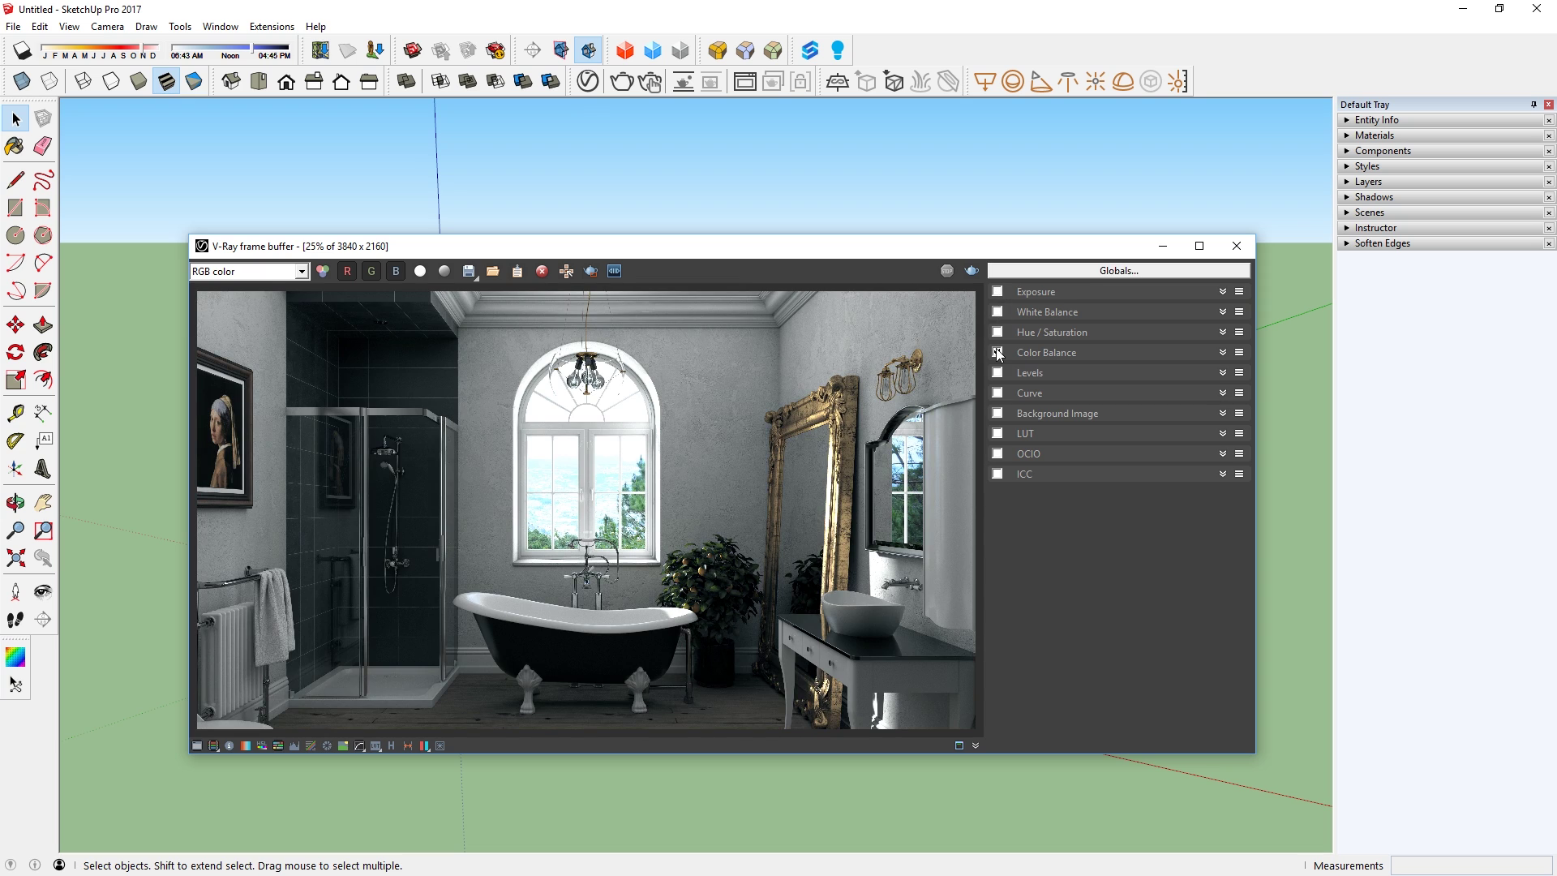
click(997, 292)
click(1223, 292)
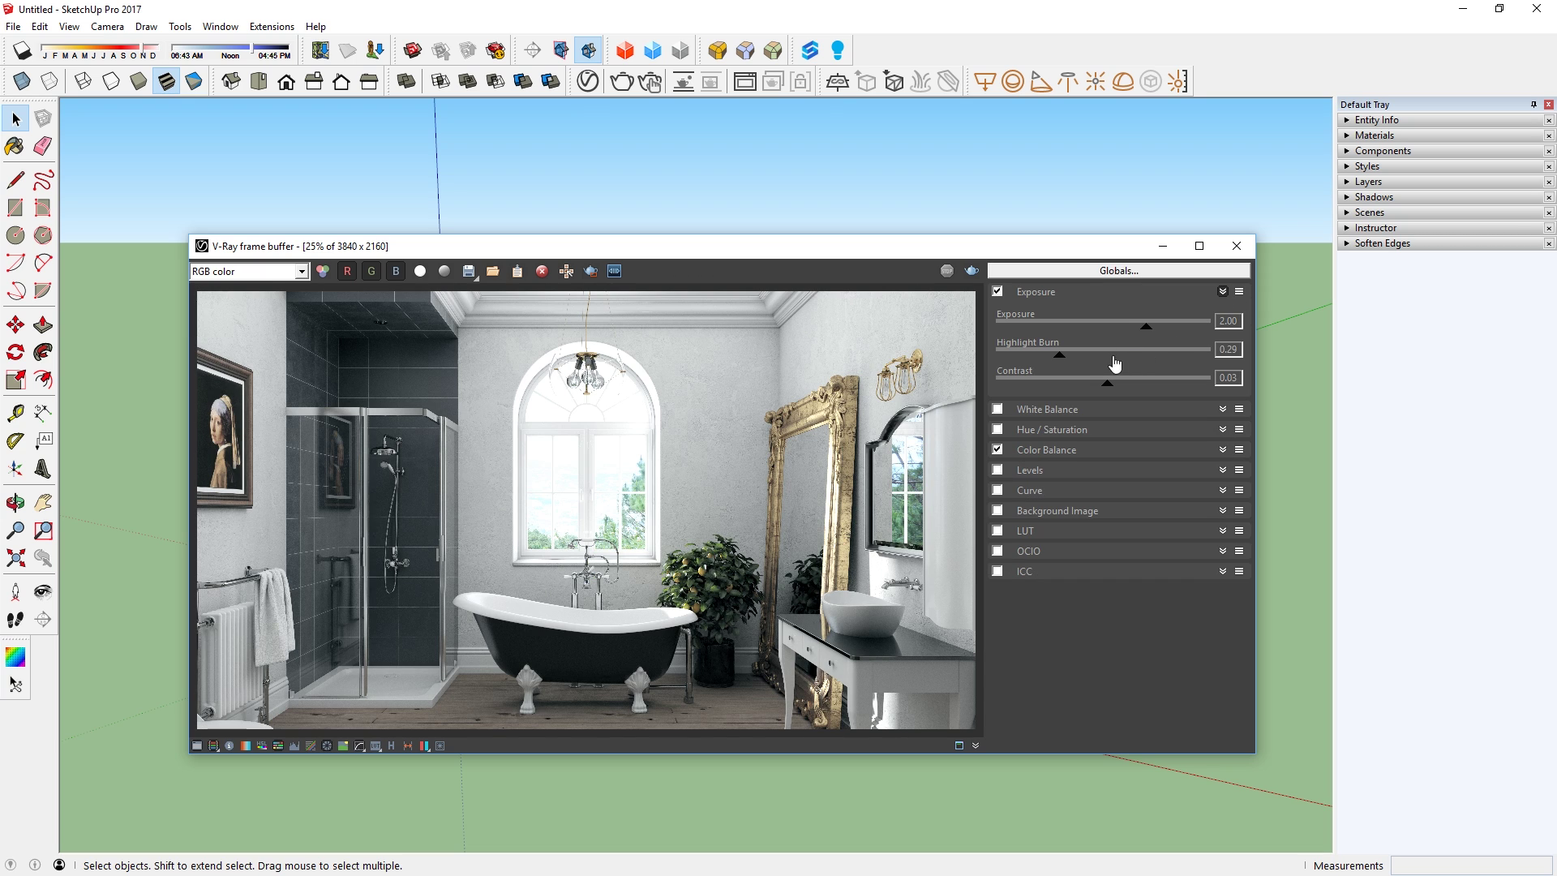
click(1222, 292)
click(1222, 352)
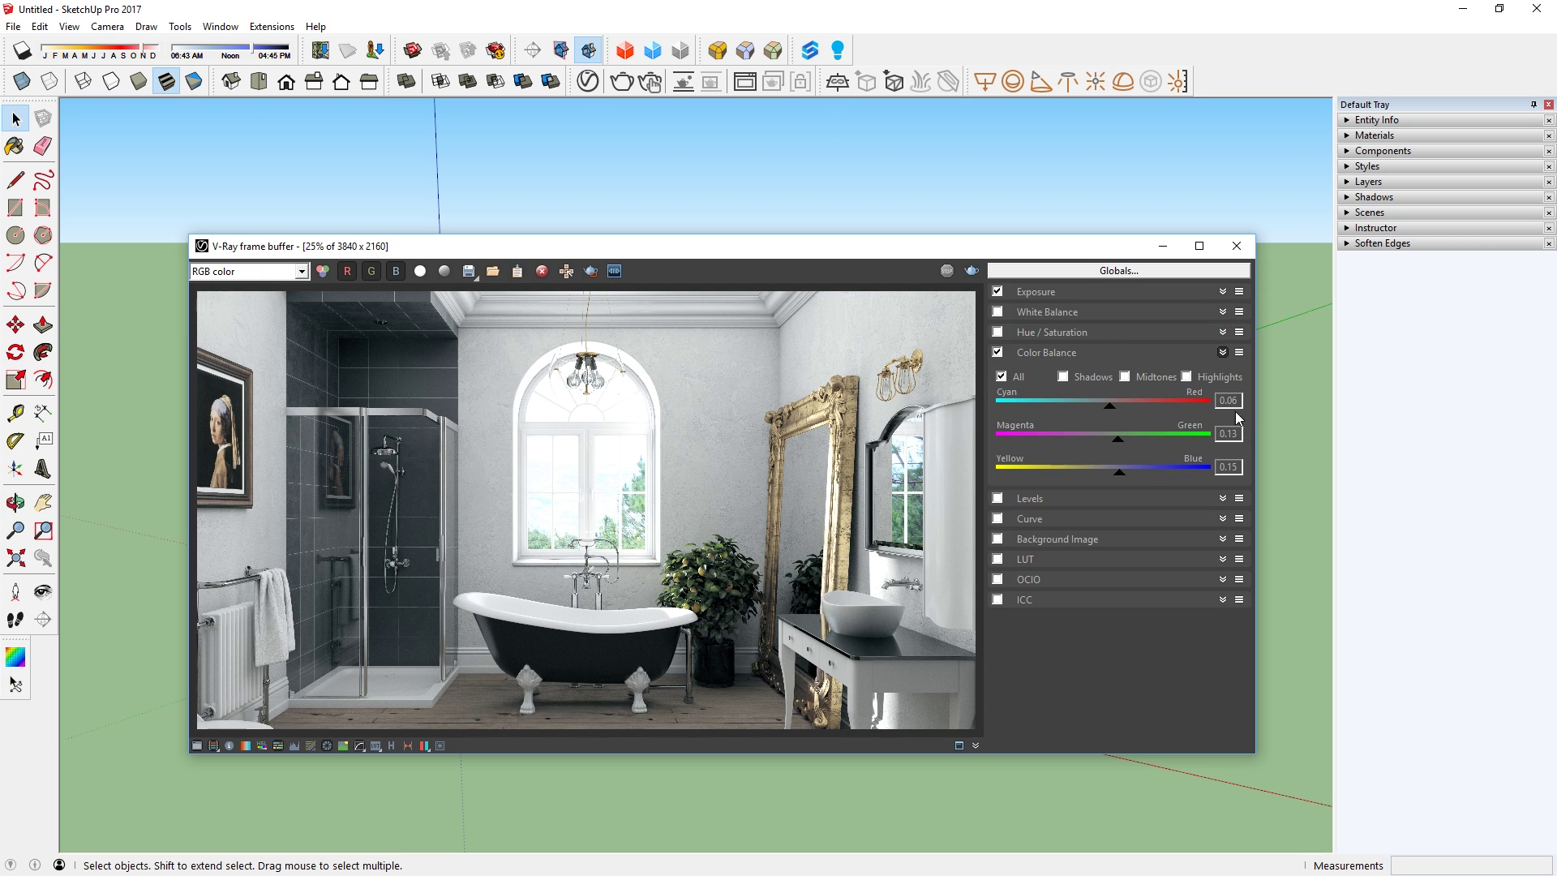
click(1222, 352)
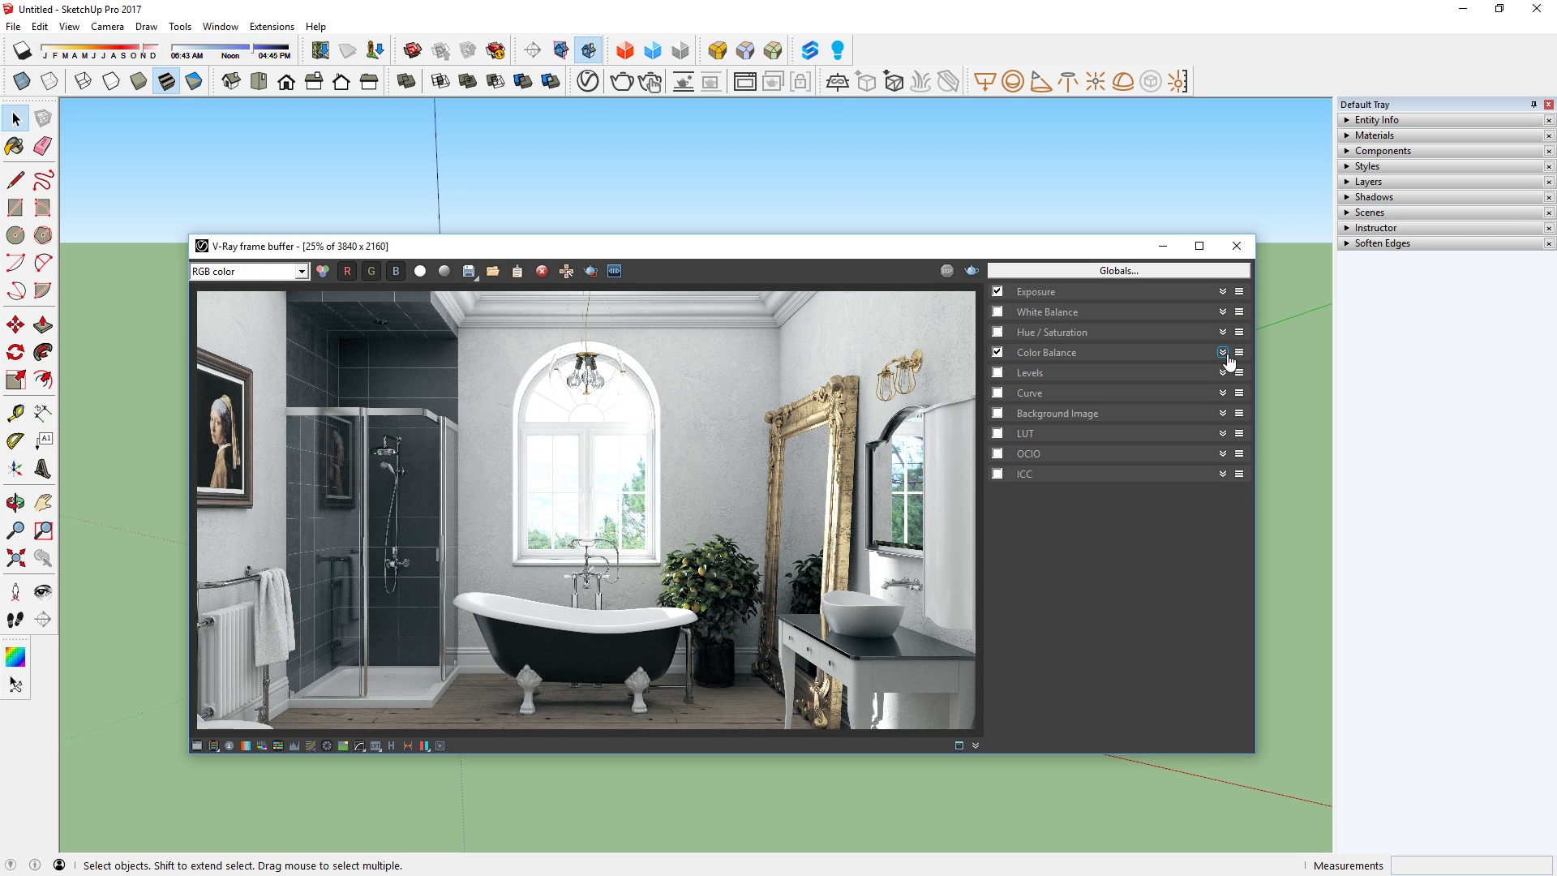
click(285, 273)
scroll(245, 278, down, 1)
scroll(246, 278, up, 1)
scroll(245, 277, down, 2)
scroll(247, 277, down, 1)
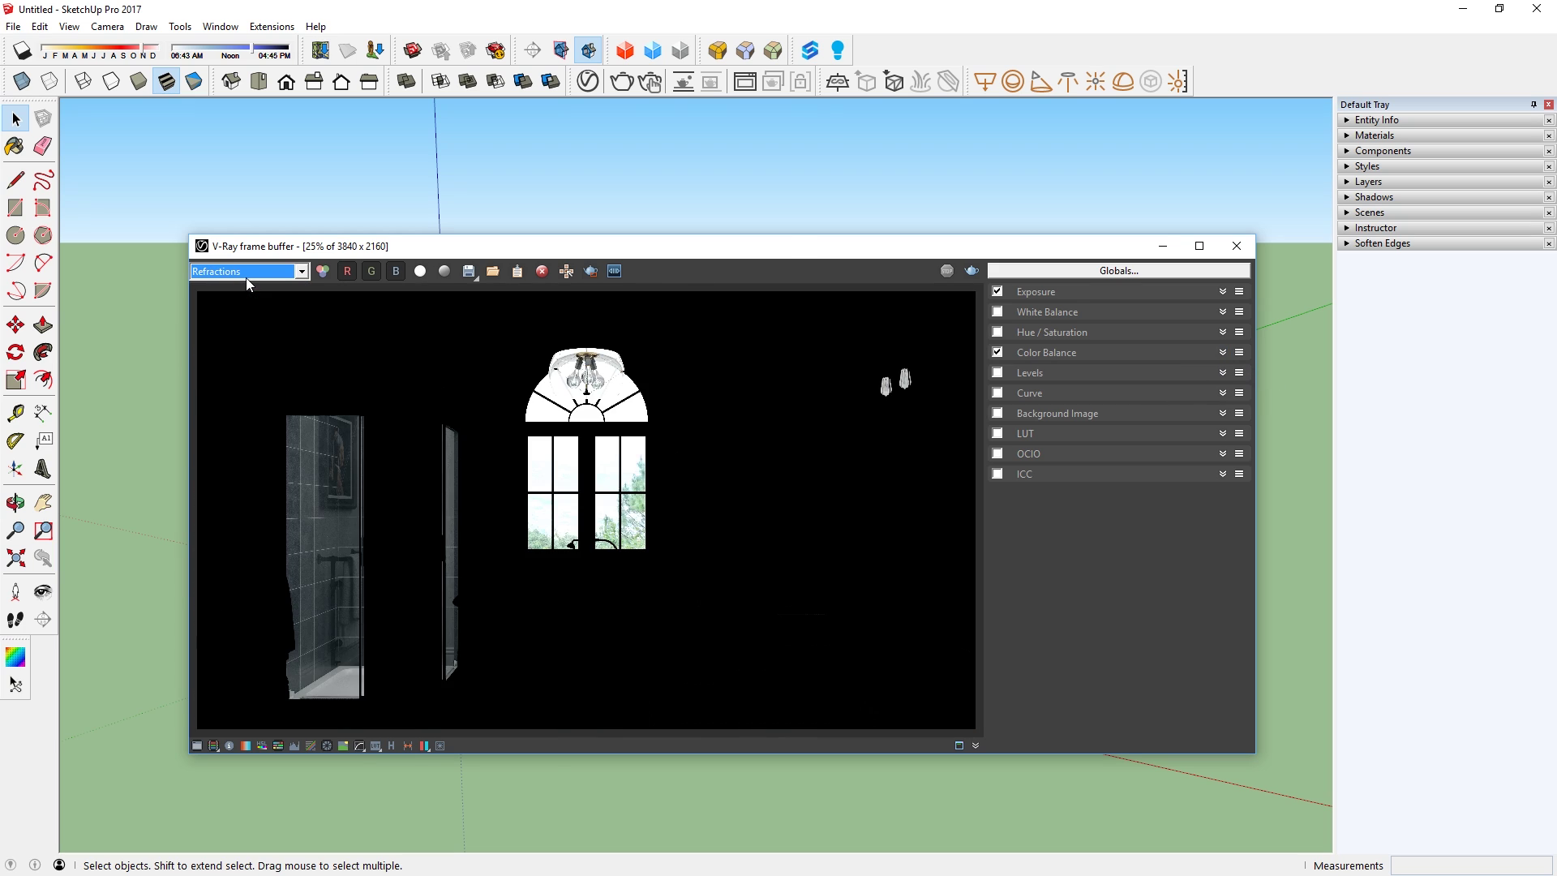
scroll(246, 277, up, 3)
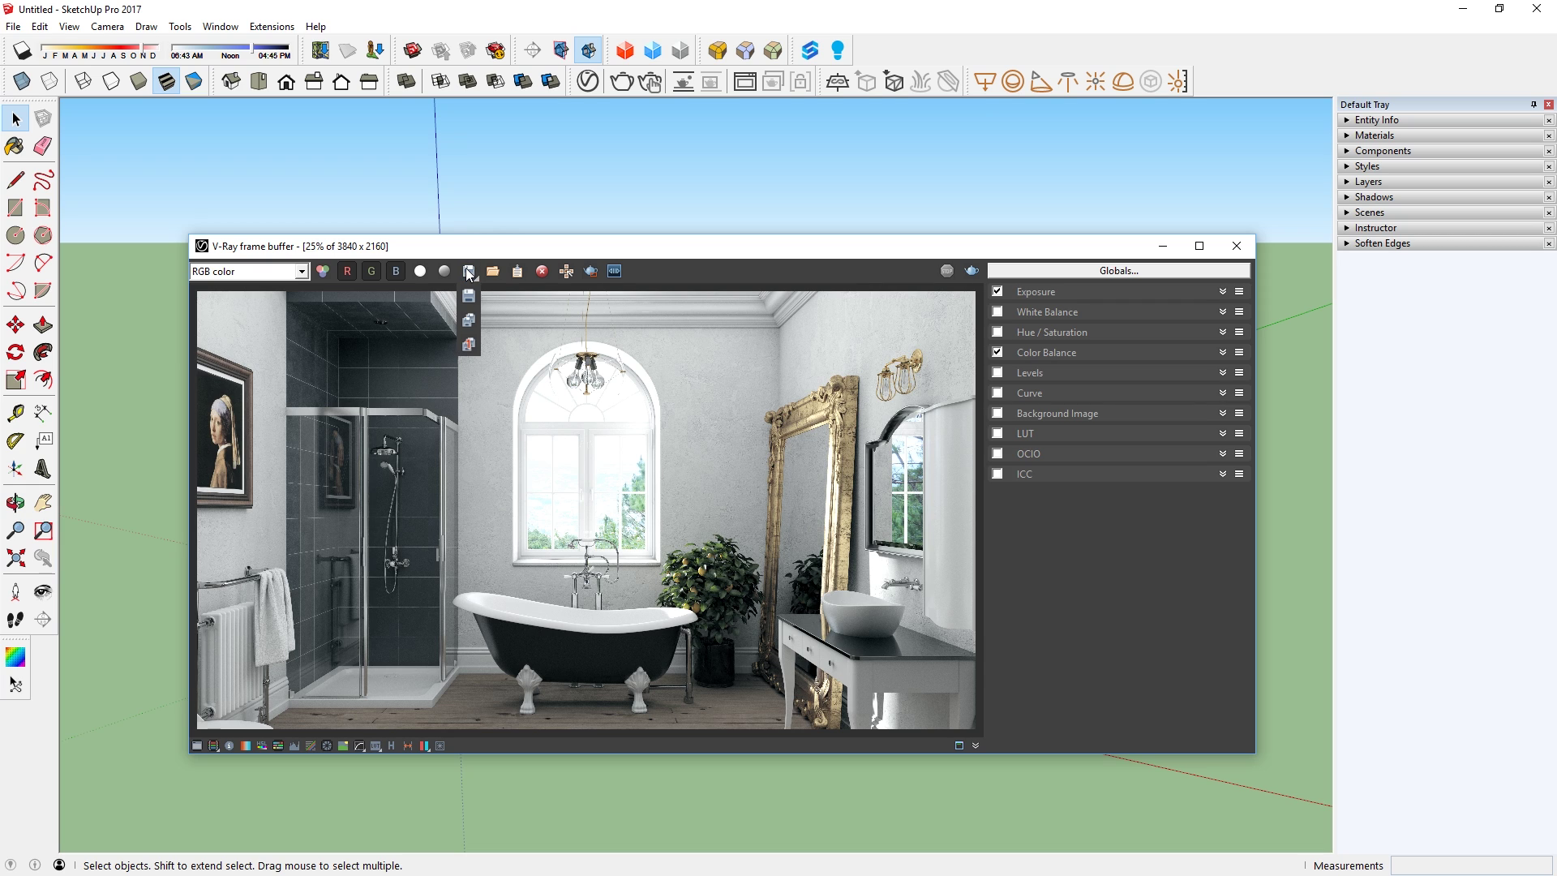
- Save all frame buffer image channels as Victorian Bathroom PNG files
click(468, 333)
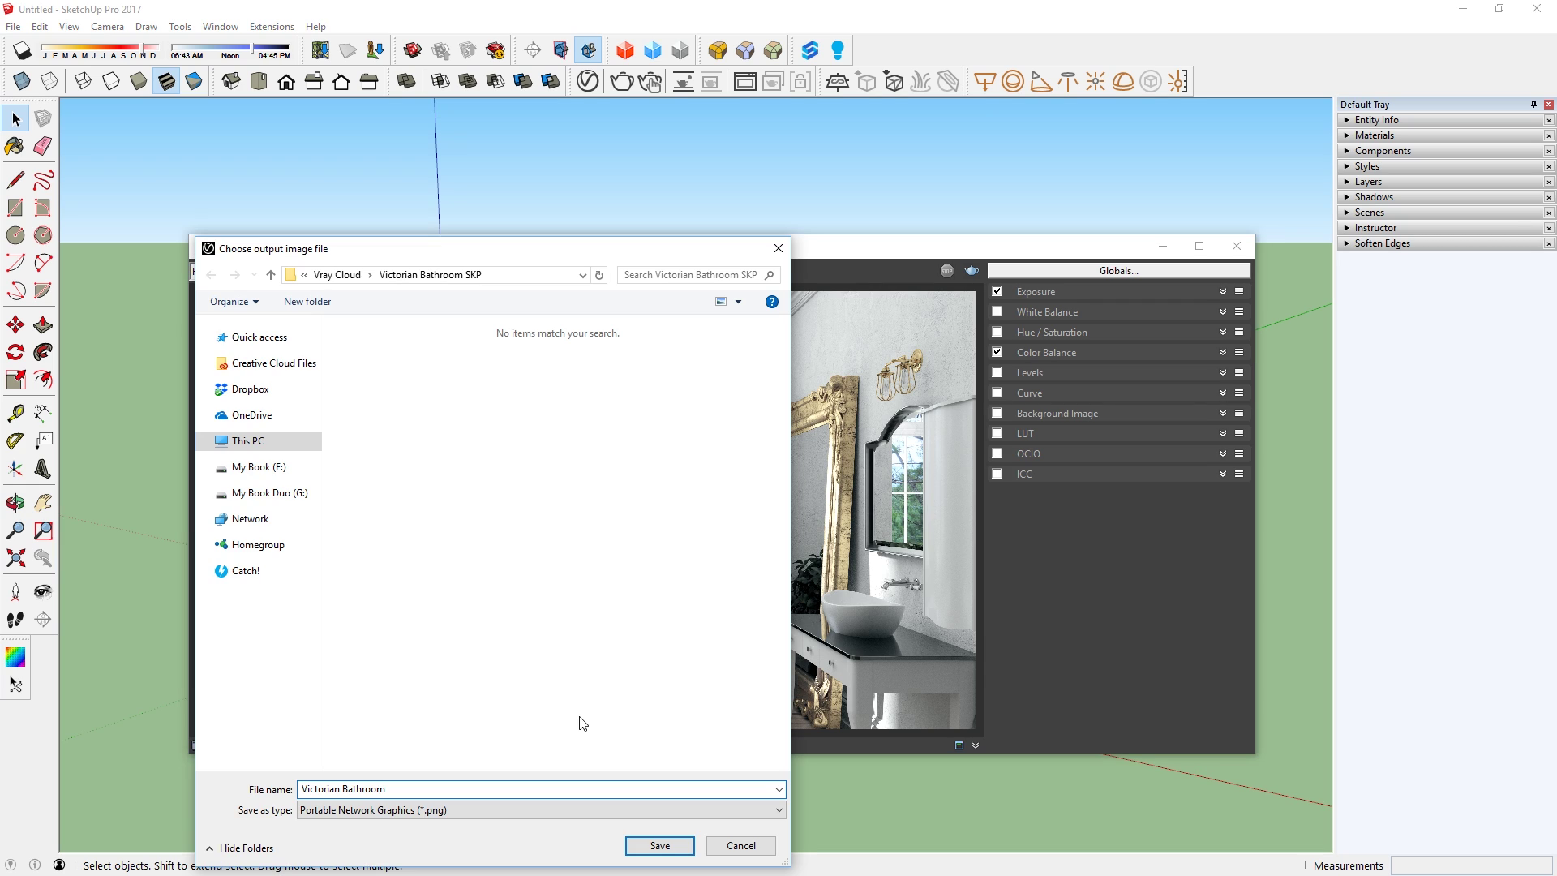
click(670, 851)
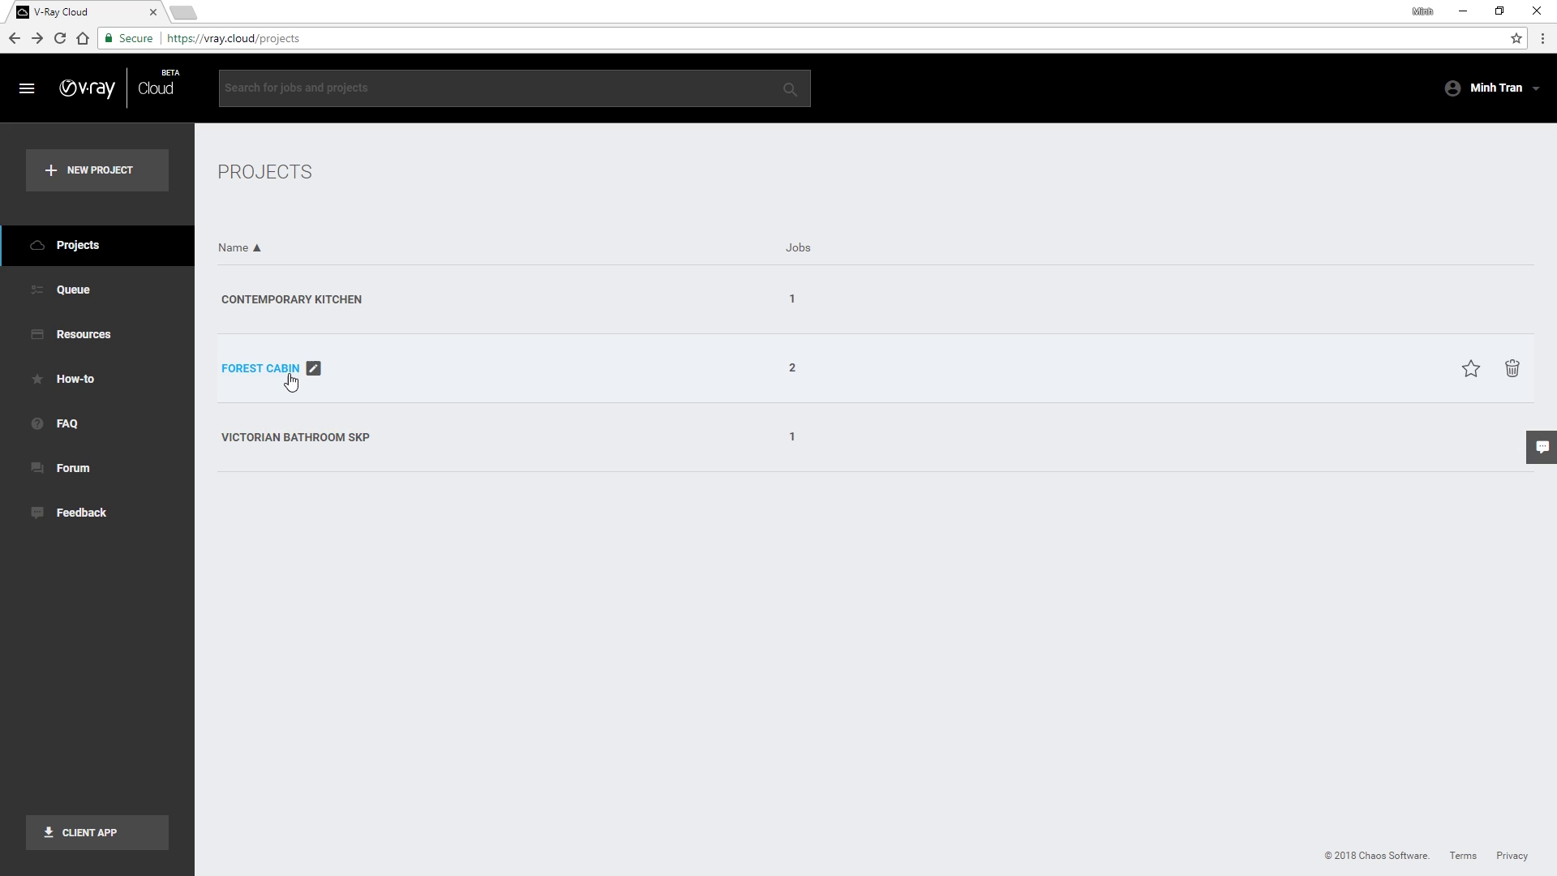
- In the Forest Cabin project, view the Night View job, then land on the Day View job page
click(289, 378)
click(523, 314)
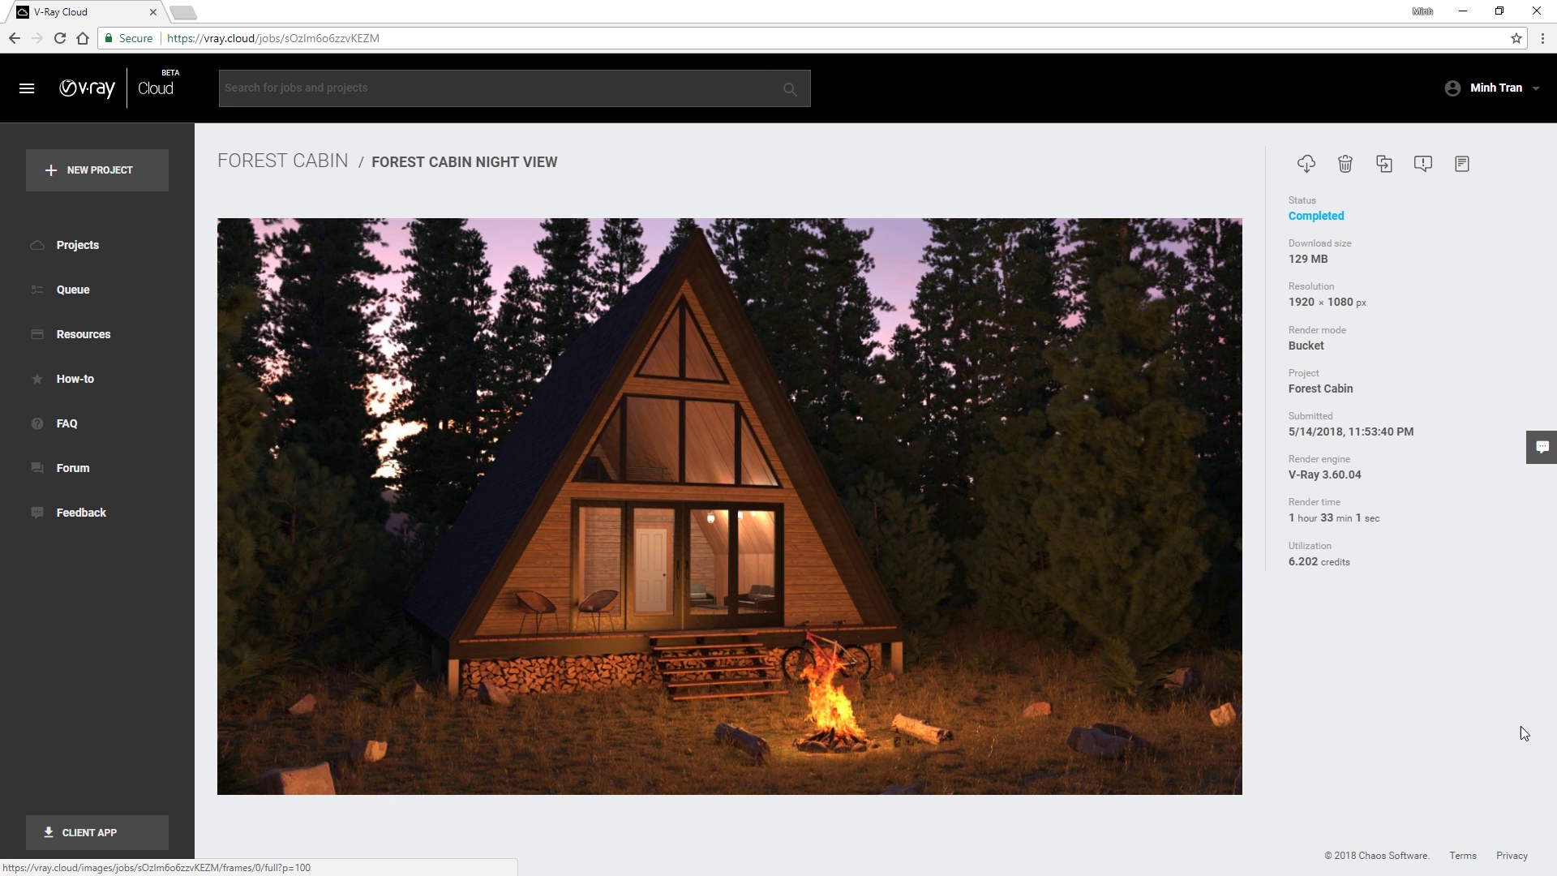
key(alt+Left)
click(324, 300)
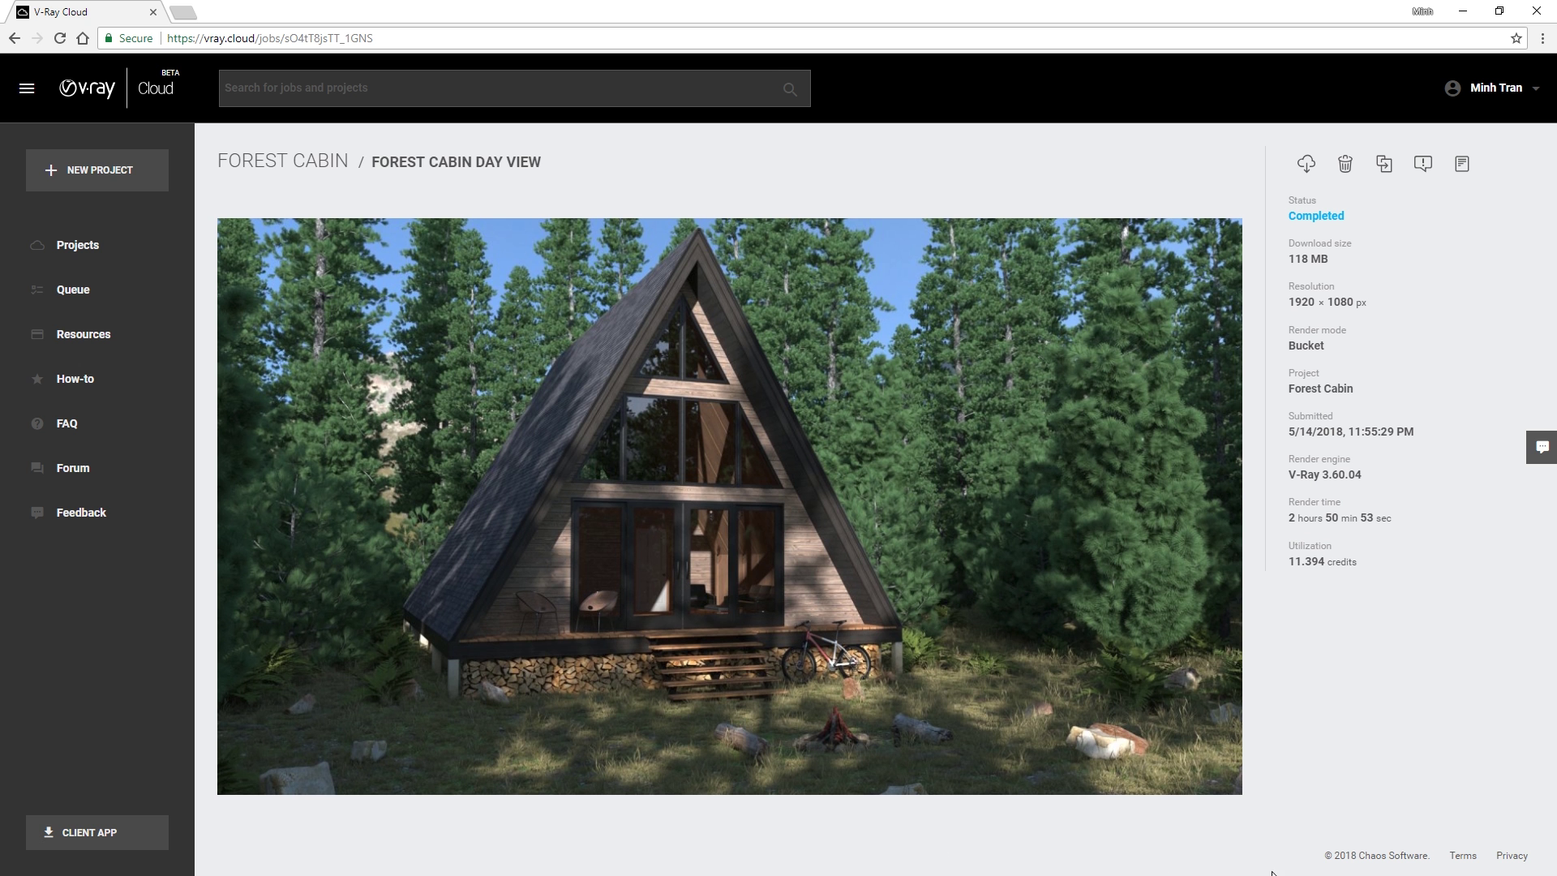